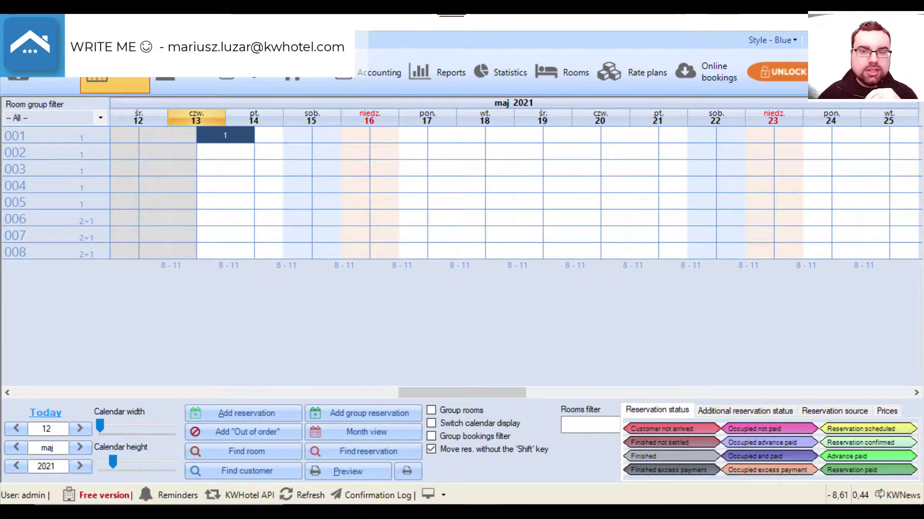
Examine the room inventory list and the form for adding a new inventory item, then close the form without adding anything
click(574, 77)
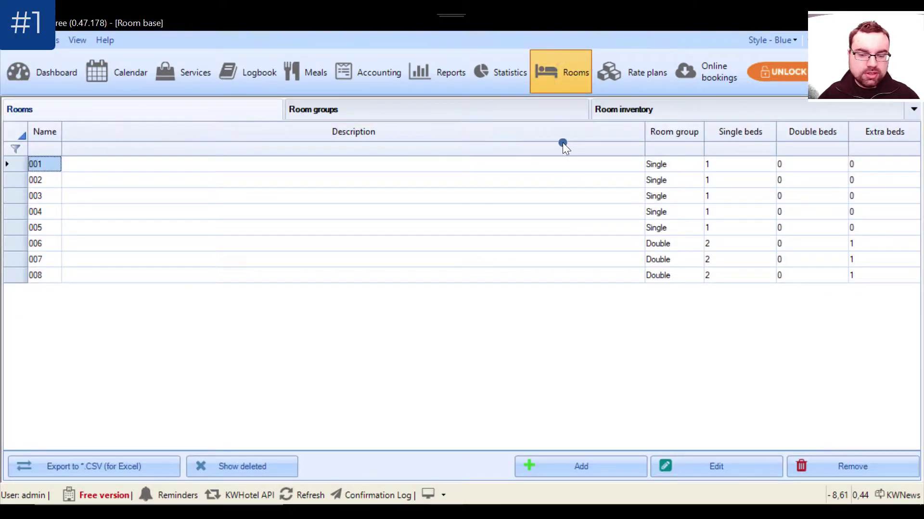
click(663, 113)
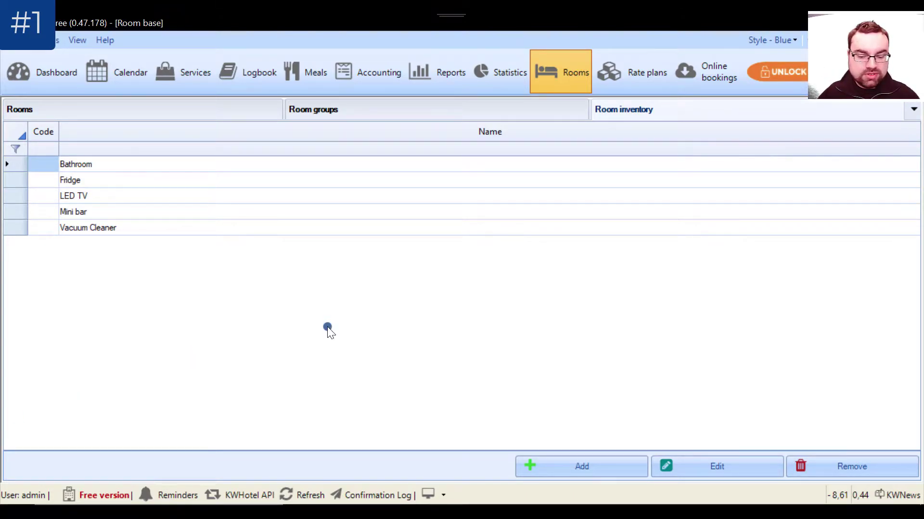
click(602, 464)
click(403, 260)
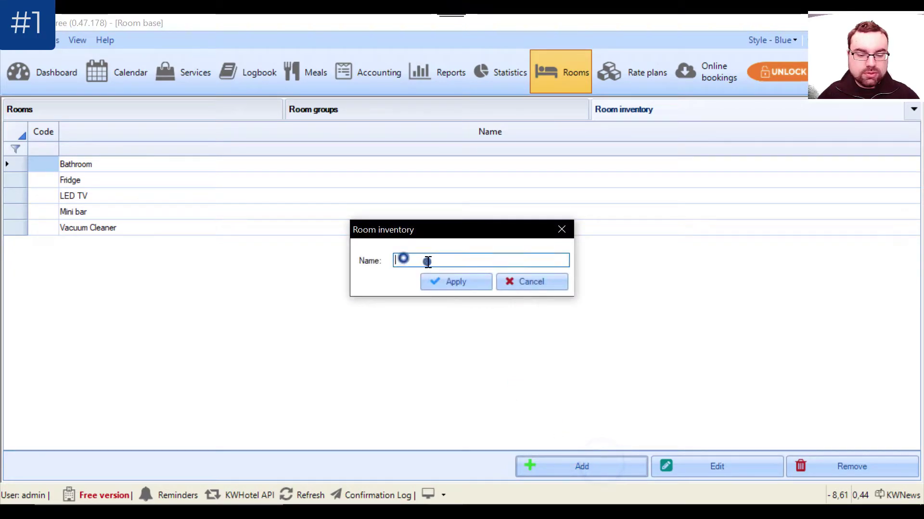
click(532, 282)
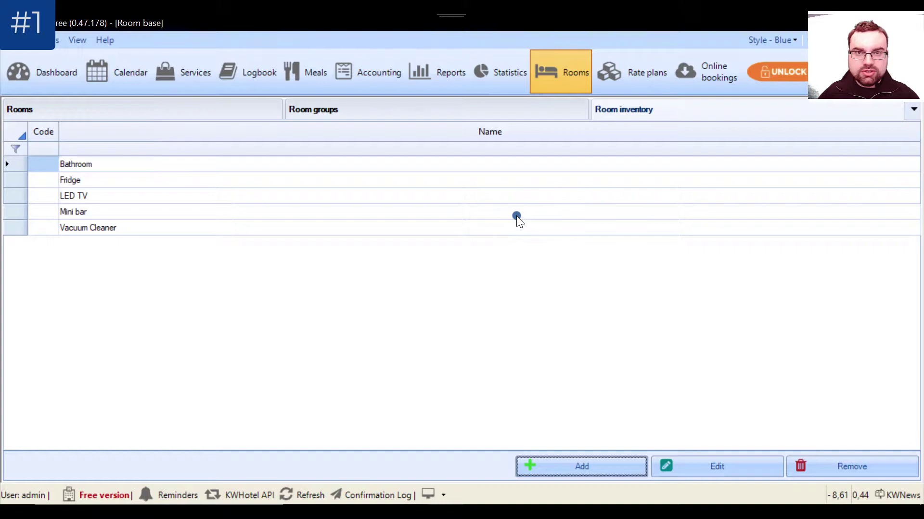
Open room 006 for editing, review which inventory items are assigned to it, and save the room
click(143, 108)
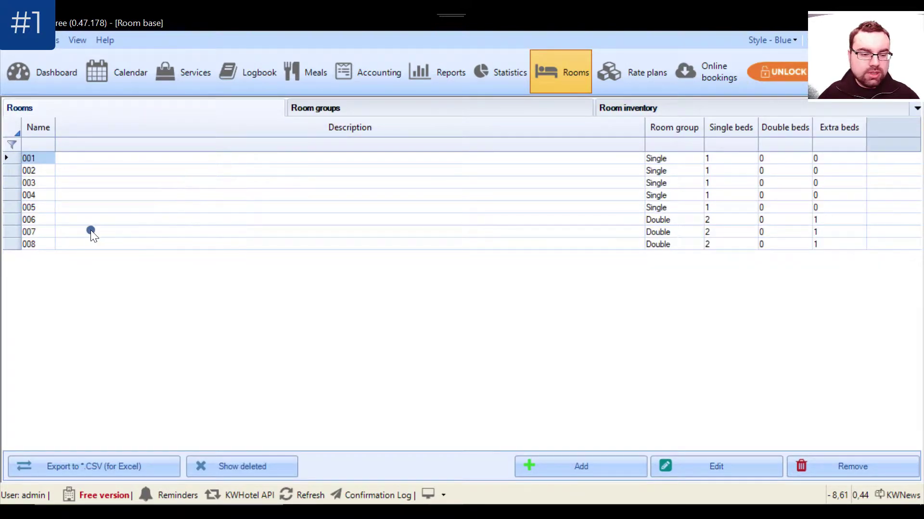
click(94, 218)
click(657, 245)
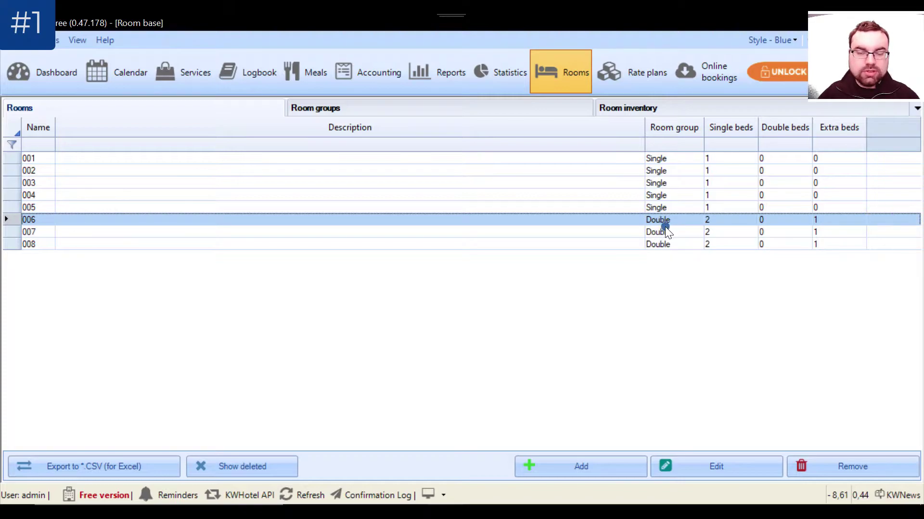
click(735, 469)
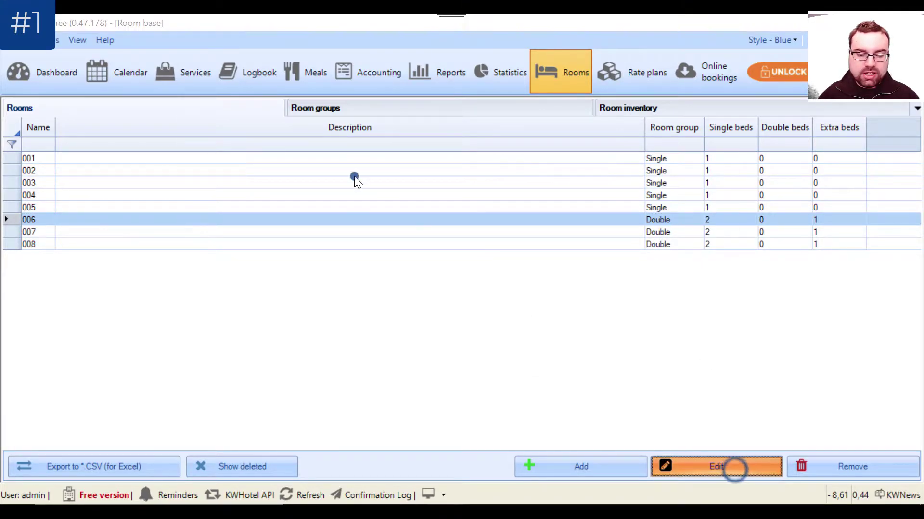
click(373, 122)
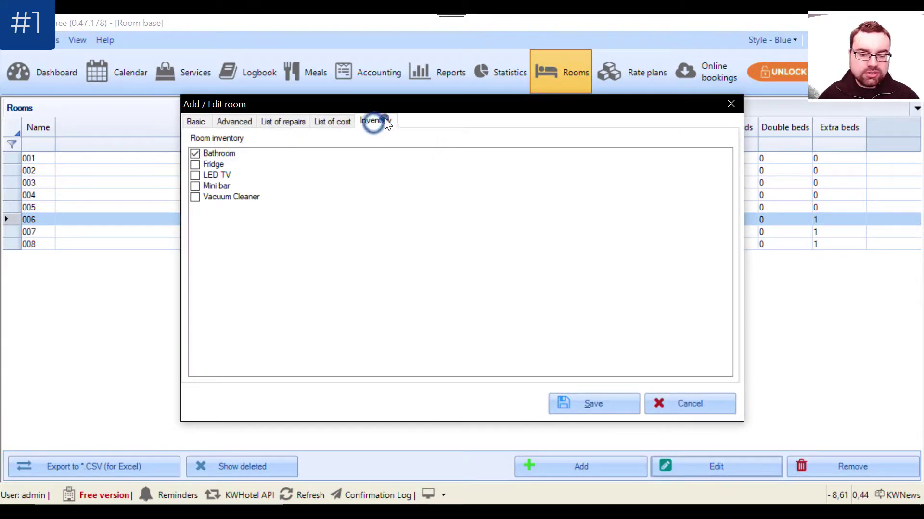
click(197, 197)
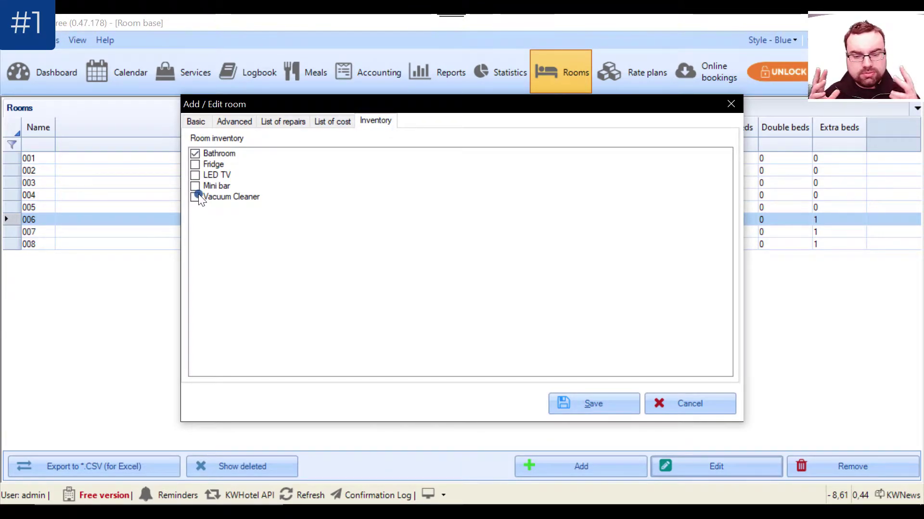
click(261, 134)
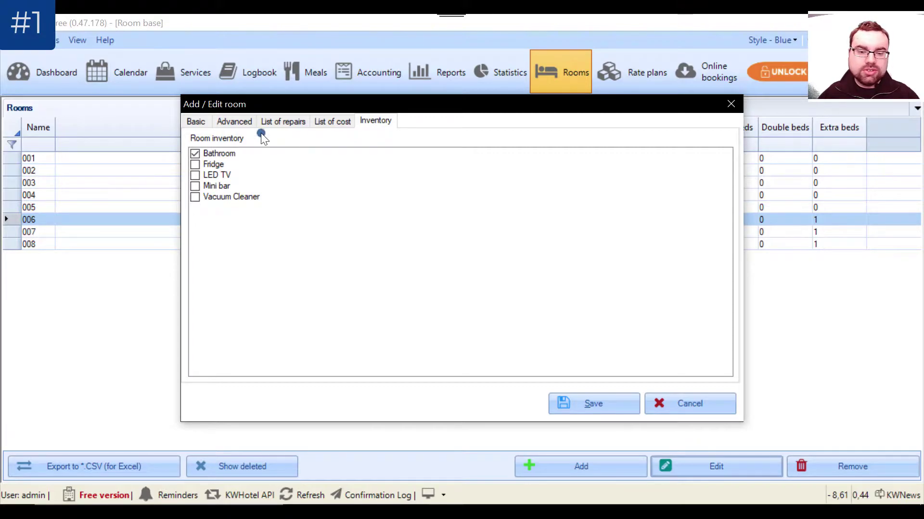
click(593, 402)
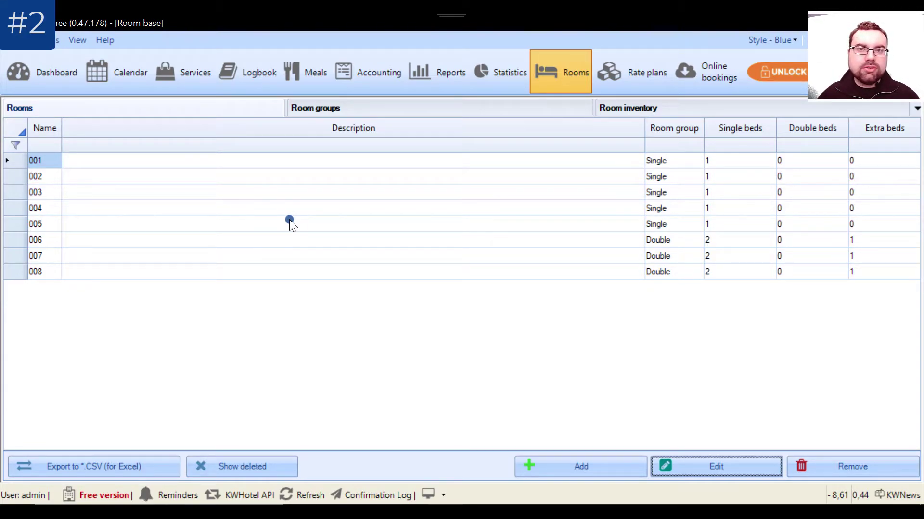
Set the description of room 006 to "Sea view" and save the room
click(150, 240)
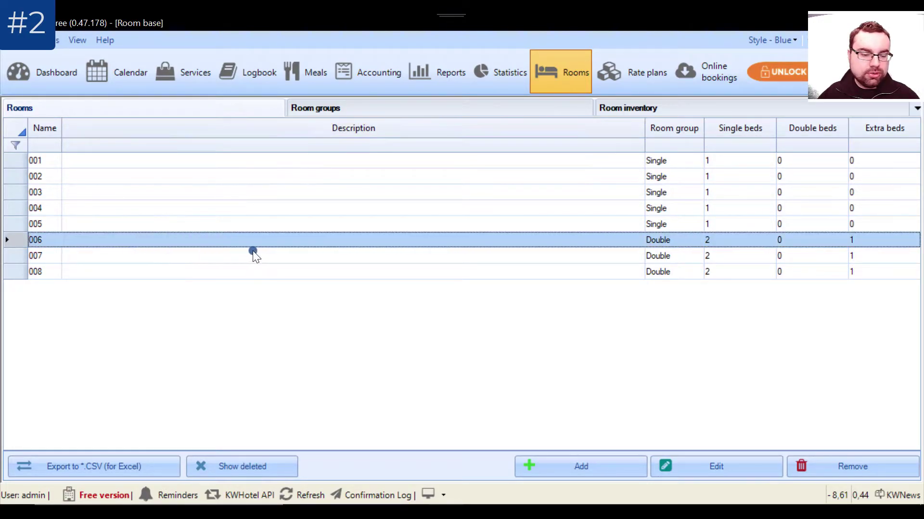
double_click(259, 240)
click(331, 210)
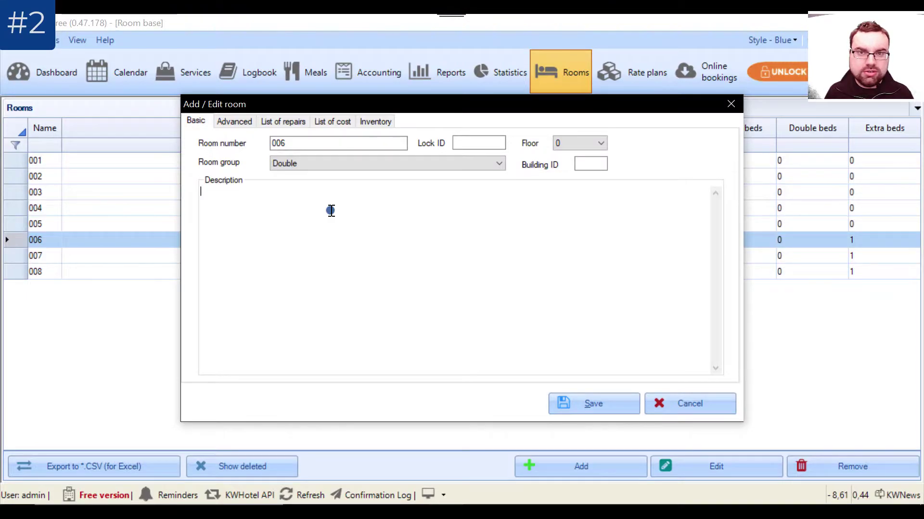
text(Sea view)
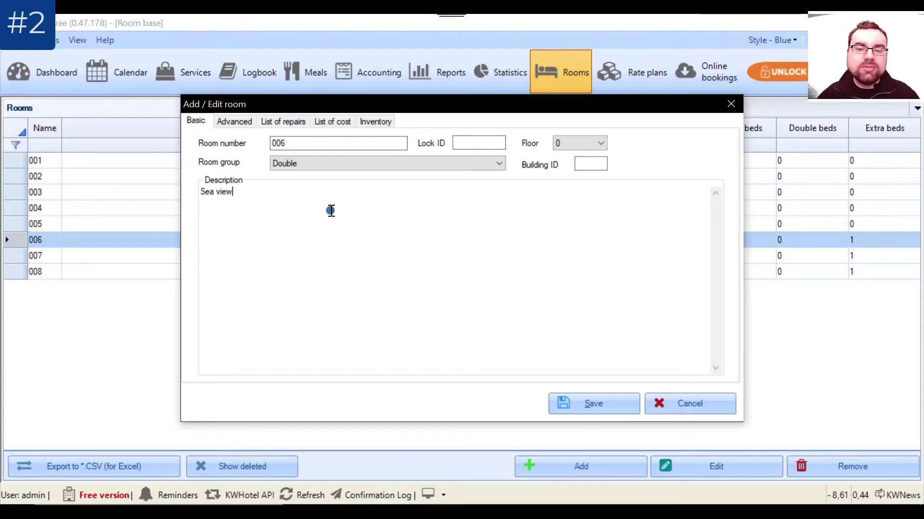
click(585, 403)
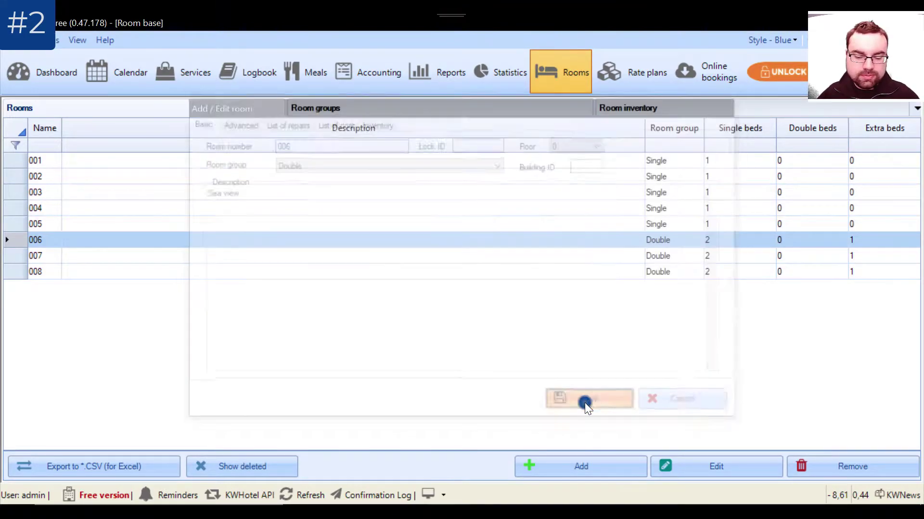
Switch to the booking calendar and select room 006 for the night of 13 May 2021
click(114, 75)
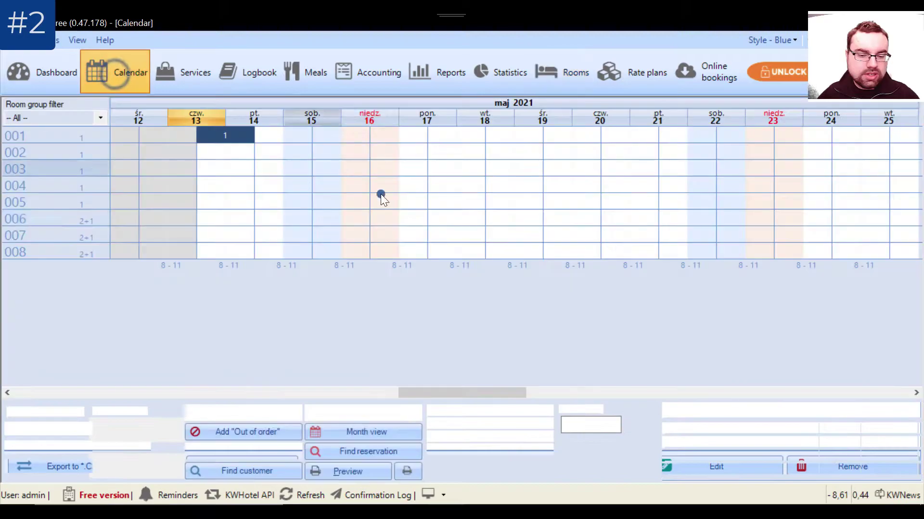
click(225, 185)
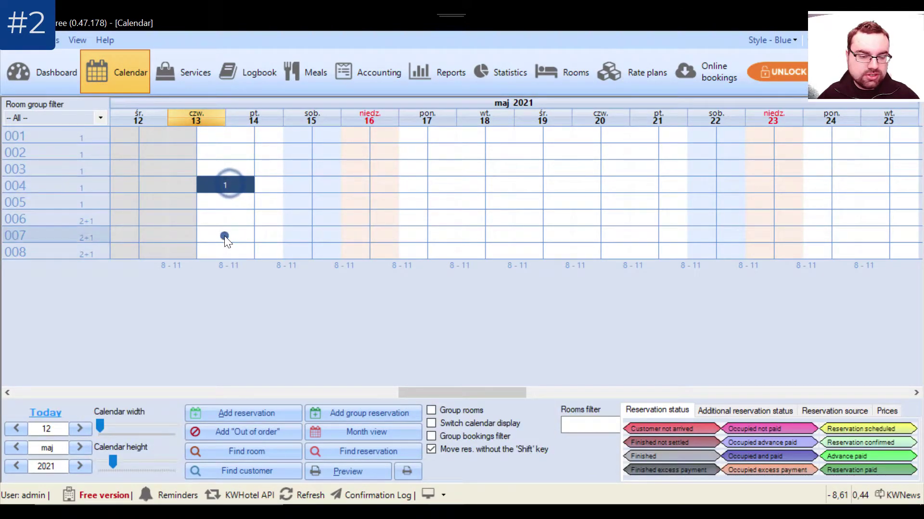
click(222, 218)
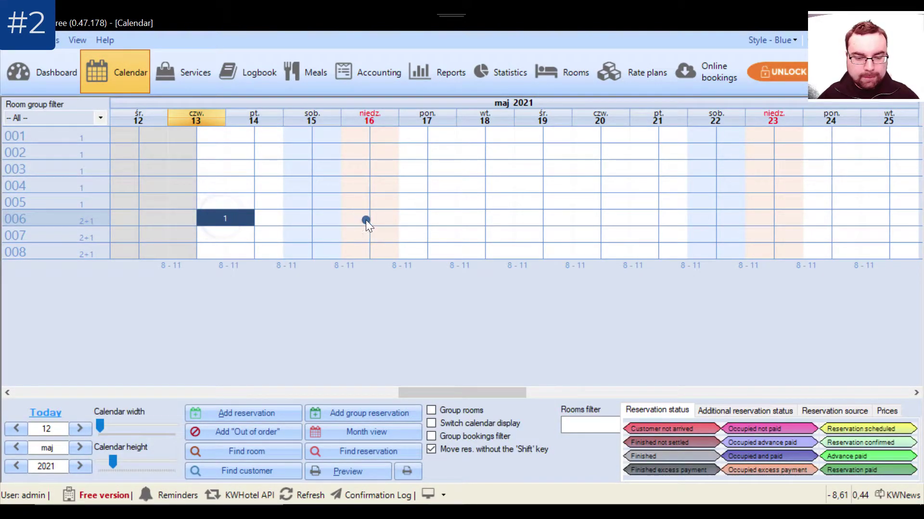
double_click(359, 198)
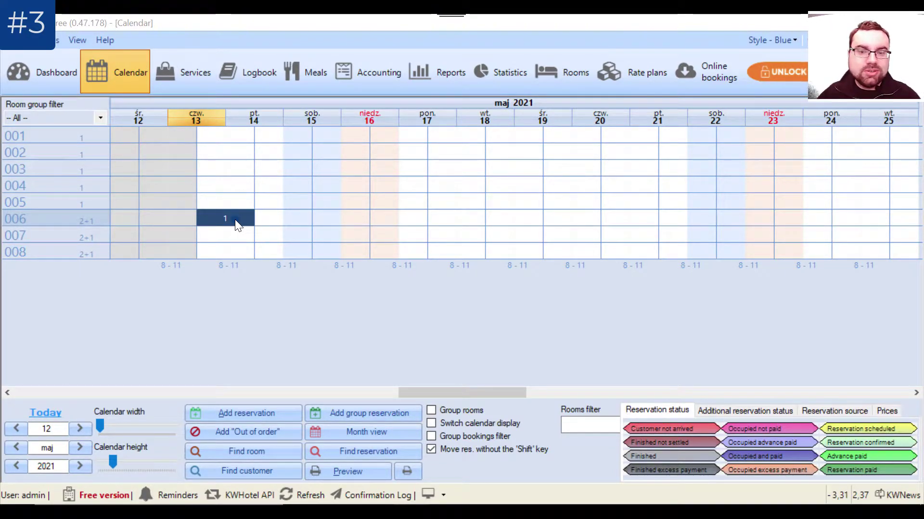
Check the list of canceled bookings by cancellation date for 13.05.2021 and close it
click(58, 41)
click(57, 40)
click(57, 40)
click(233, 156)
click(216, 222)
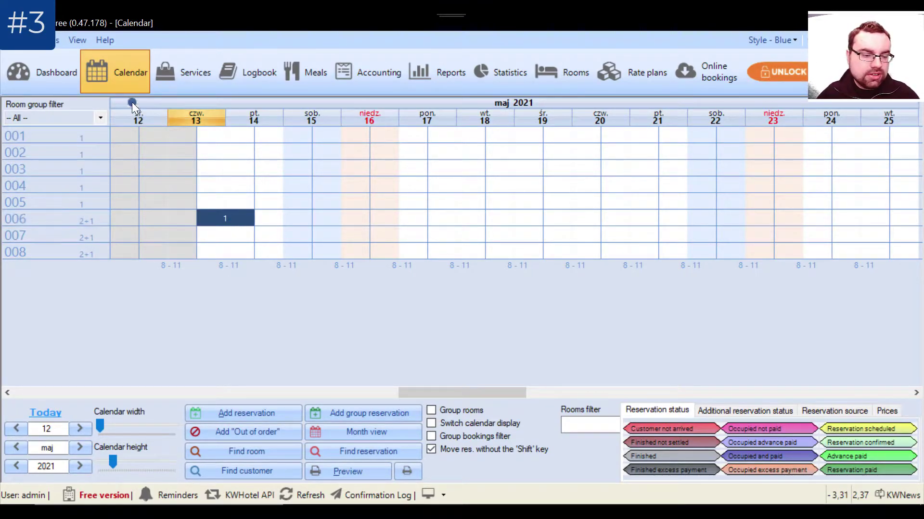
click(56, 42)
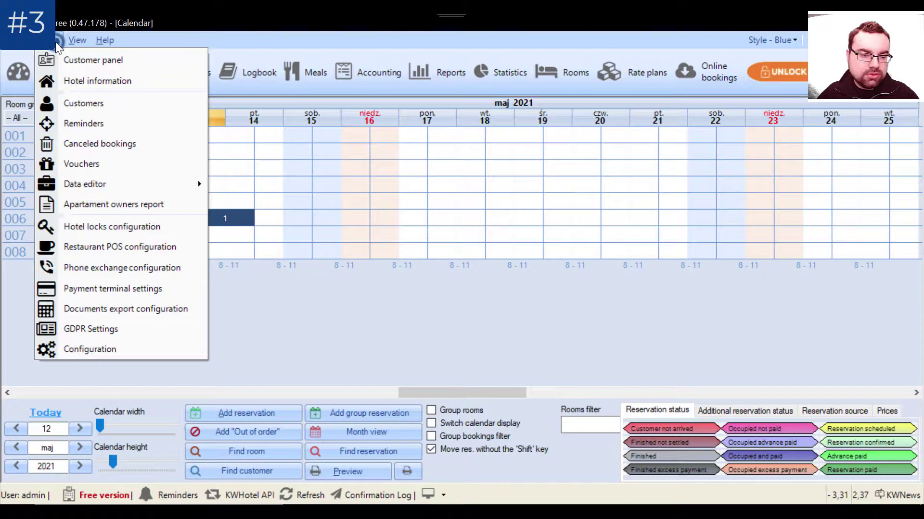
click(110, 142)
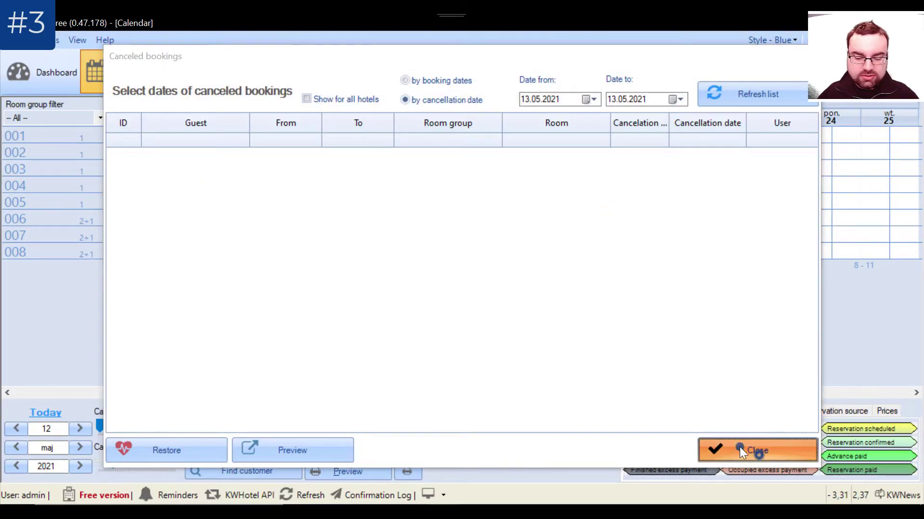
click(757, 450)
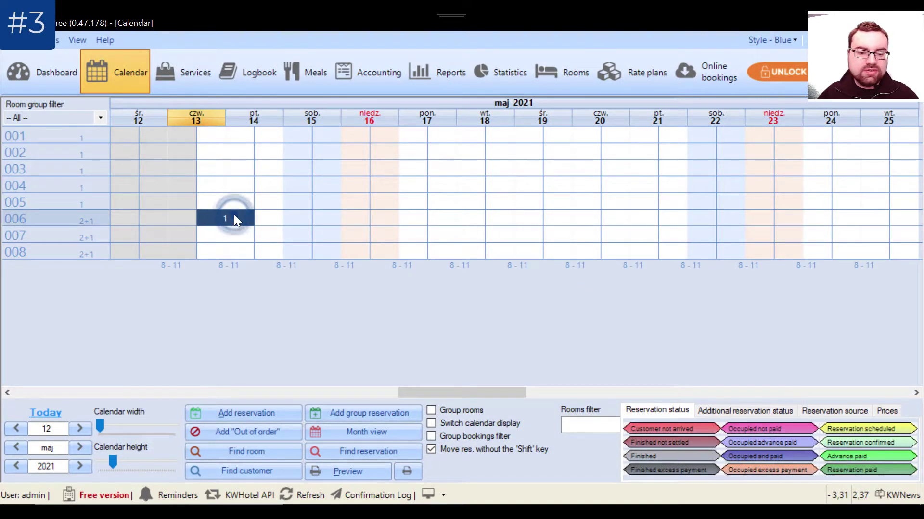
Create a reservation in room 006 for 13–14 May 2021 with the customer's name, save it, and load the existing customer record
click(297, 228)
click(276, 198)
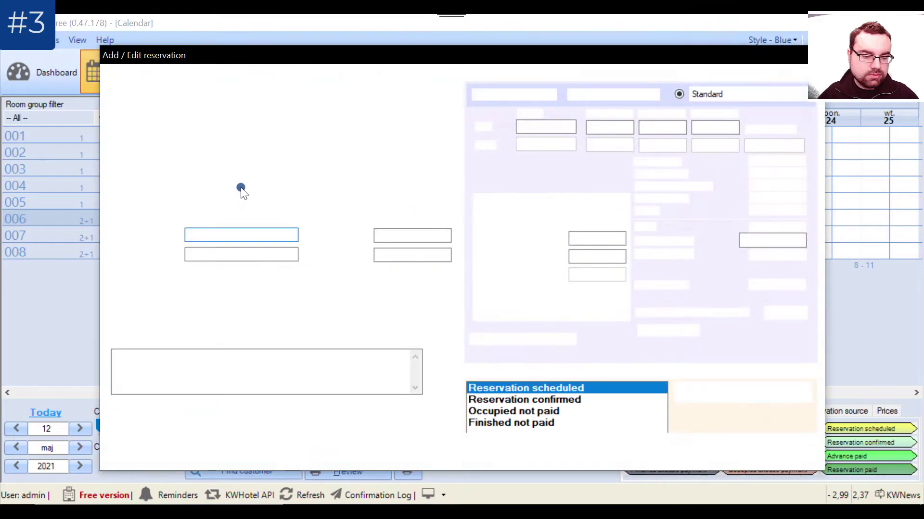
click(247, 241)
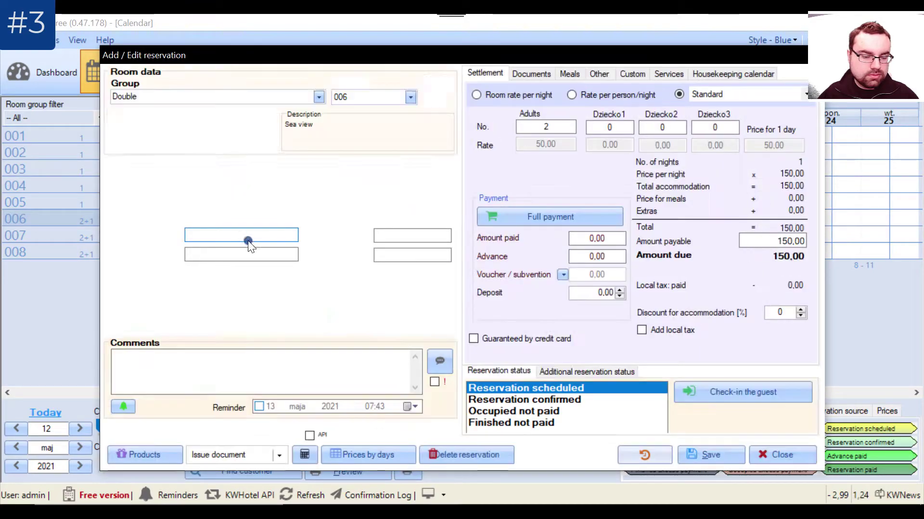
text(Mariusz)
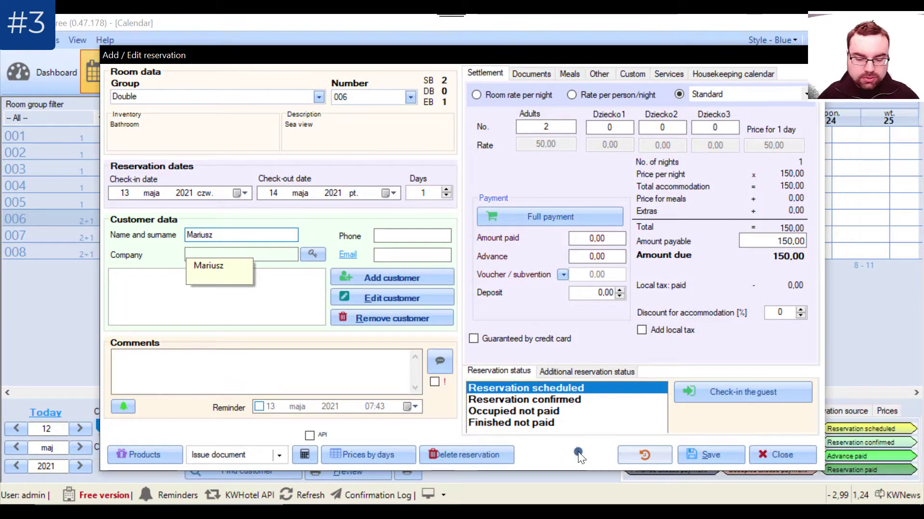
click(710, 455)
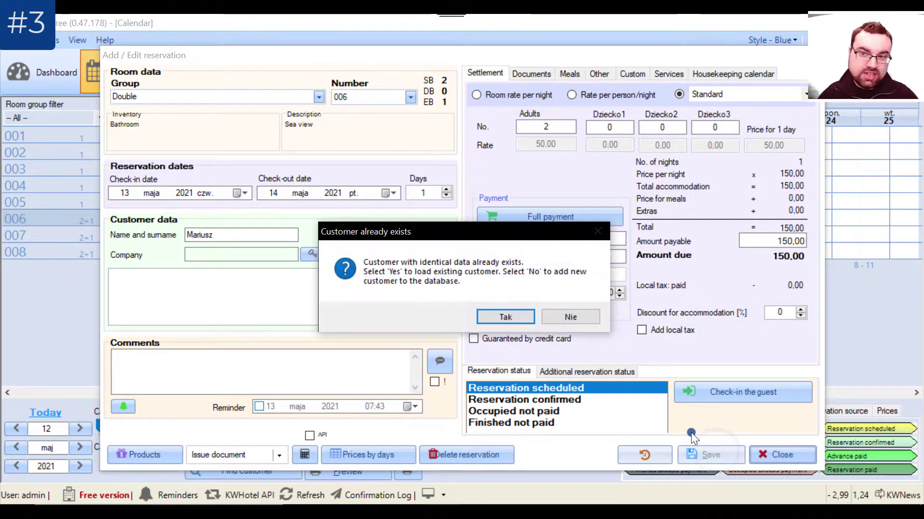
click(519, 320)
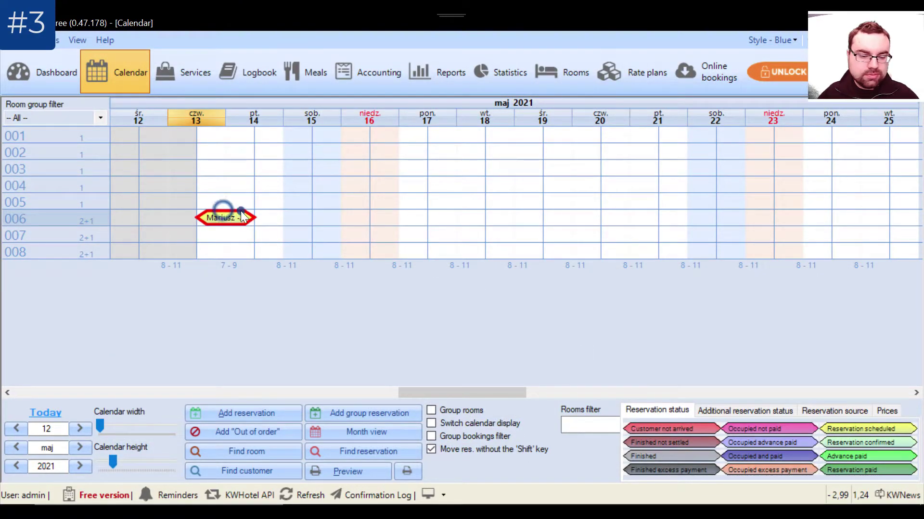
Open the reservation in room 006, start deleting it, and choose "Other." as the primary cancellation reason
mouse_move(213, 212)
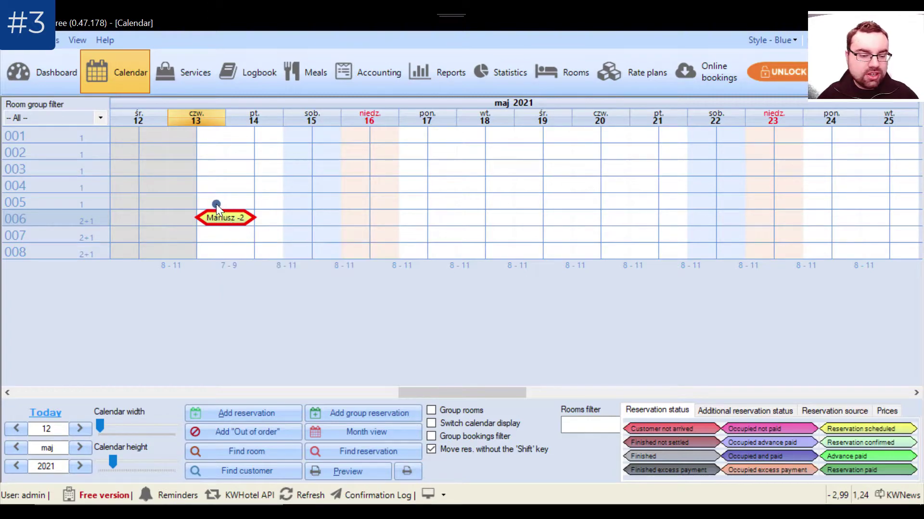
double_click(215, 218)
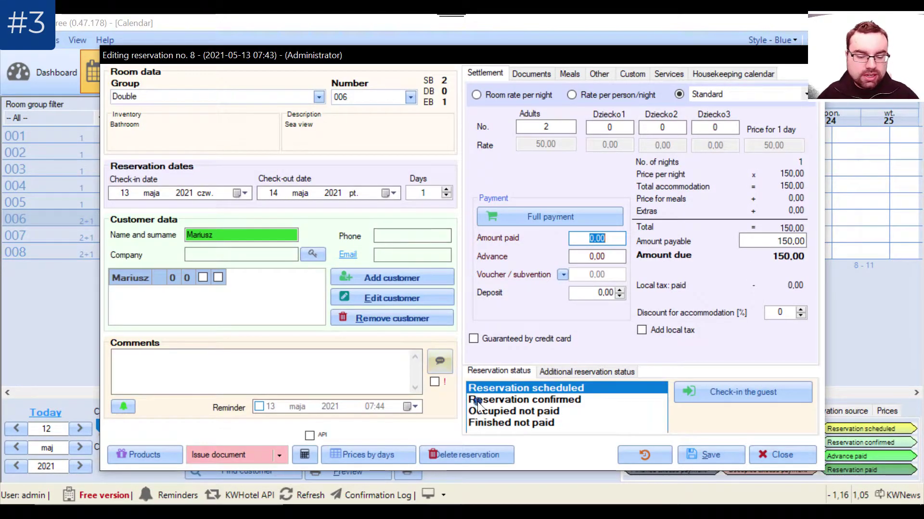
click(477, 453)
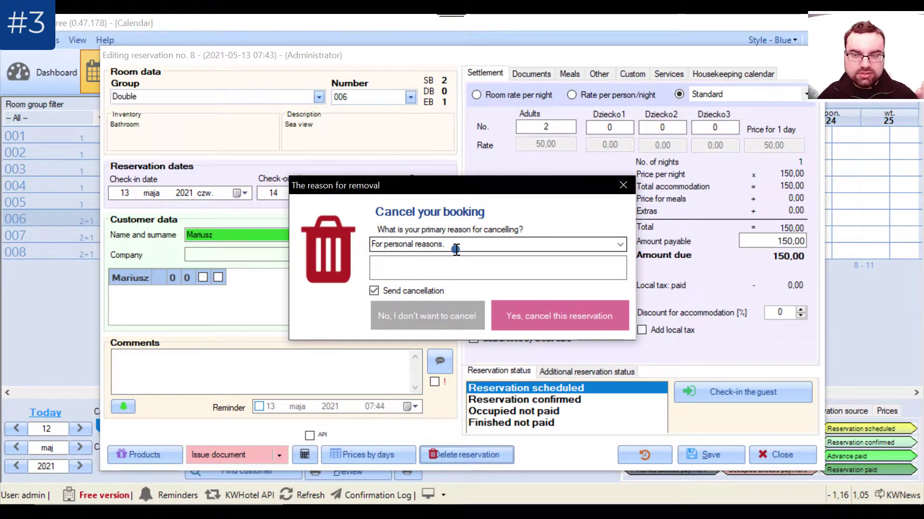
click(611, 246)
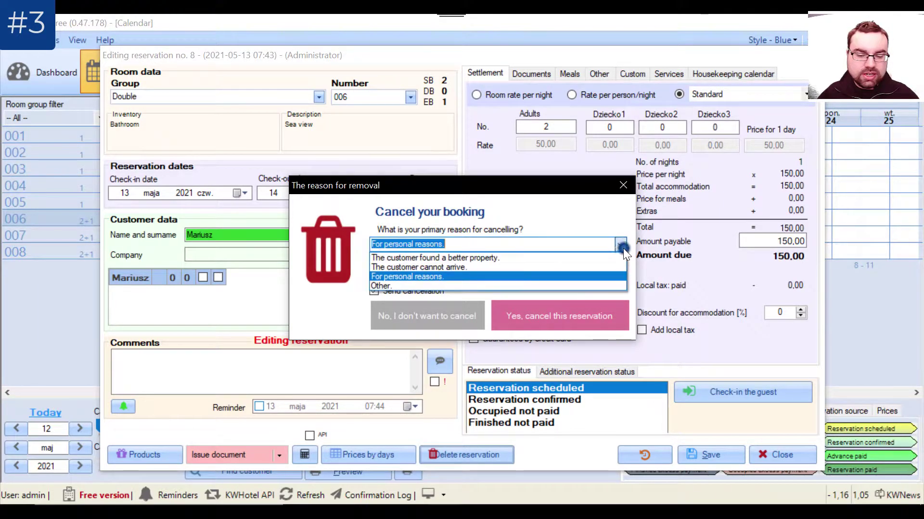
click(436, 285)
Add the note "Customer called and said he won't come here" to the cancellation reason and cancel the reservation
click(408, 273)
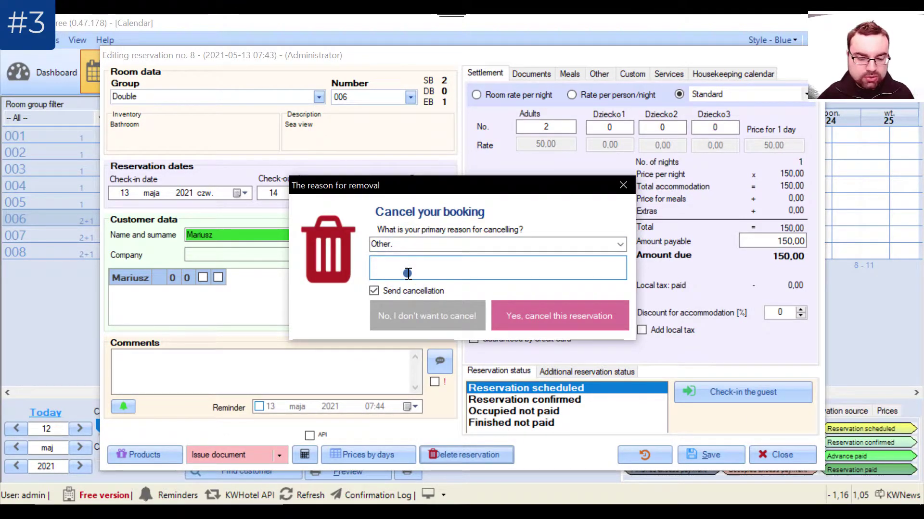
text(Cus)
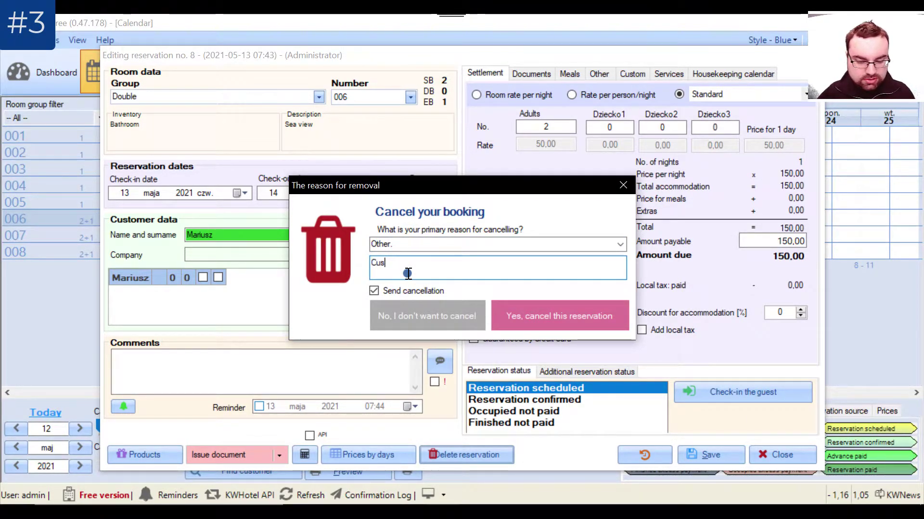
text(tomer called an s)
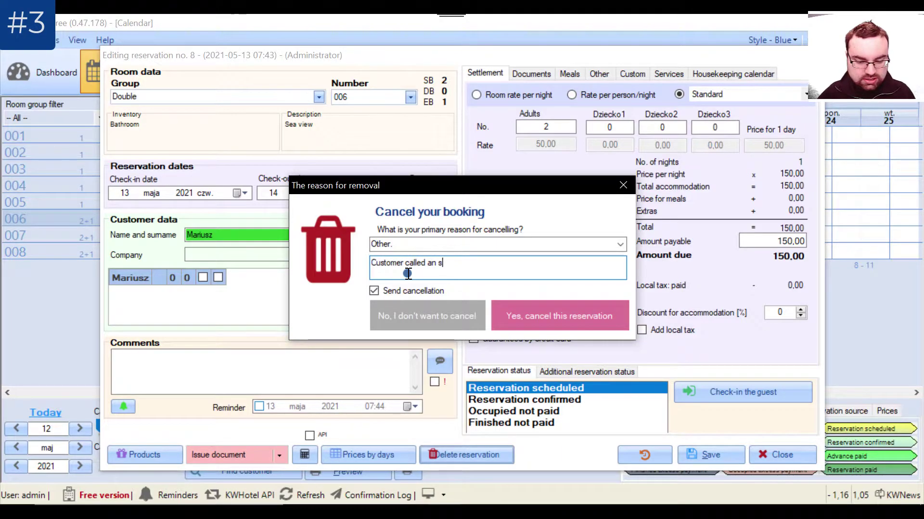
key(BackSpace)
key(BackSpace)
text(d said he won')
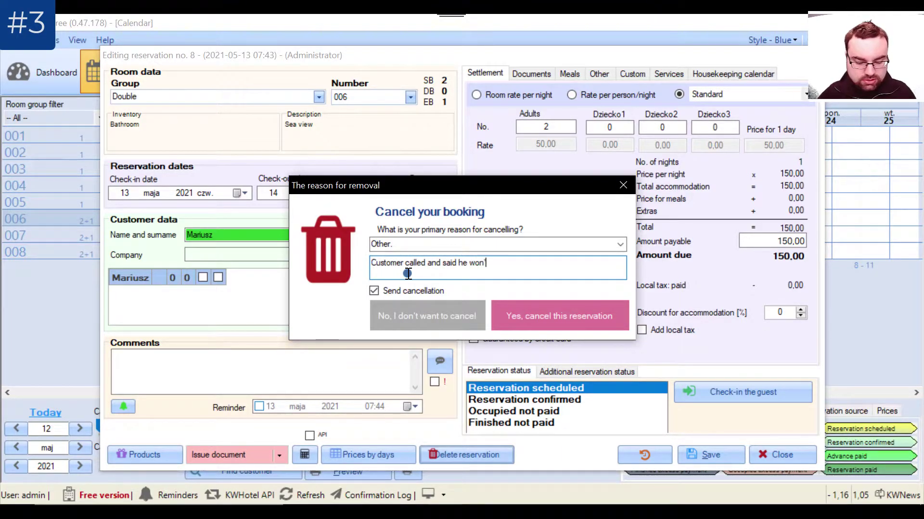
text(t come here)
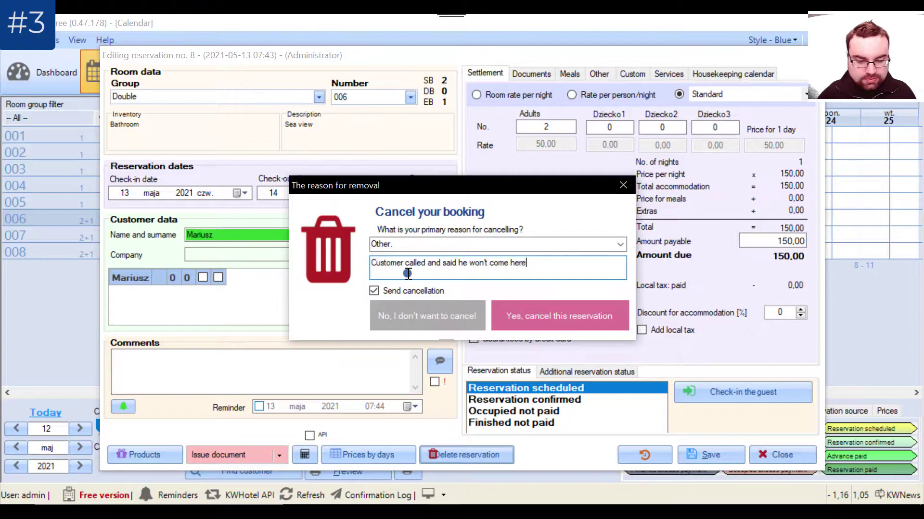
click(550, 310)
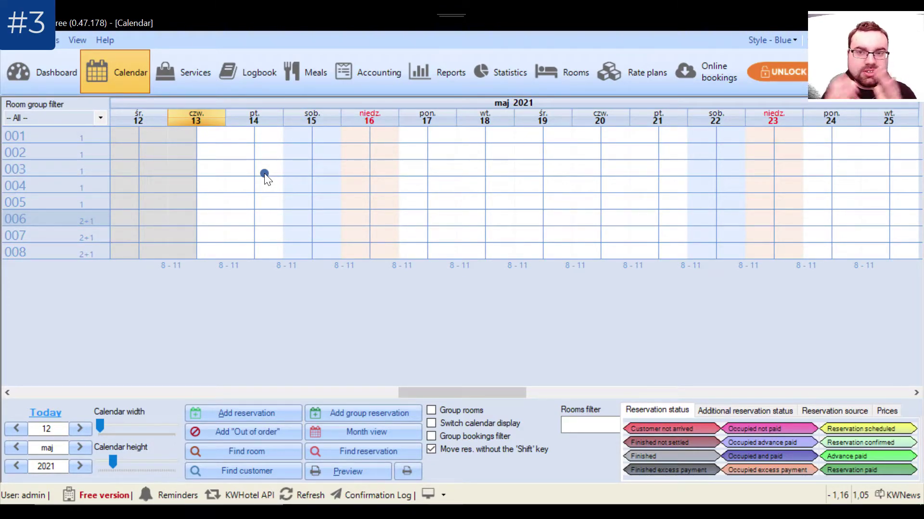
Open the list of canceled bookings and examine the room 006 entry with its cancellation reason
click(57, 40)
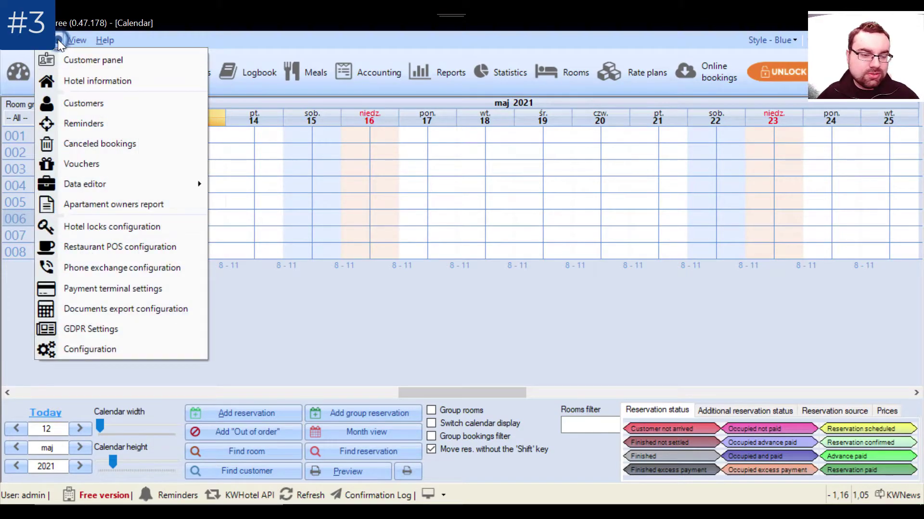
click(124, 145)
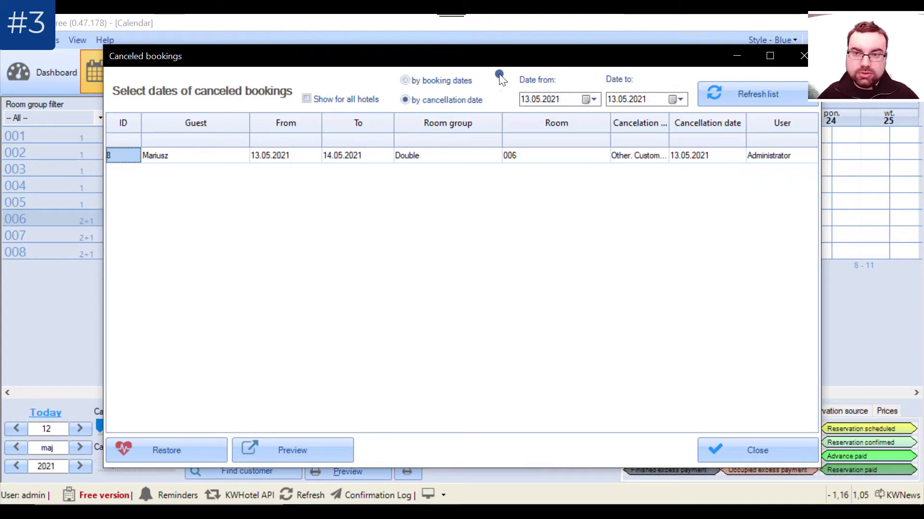
click(406, 155)
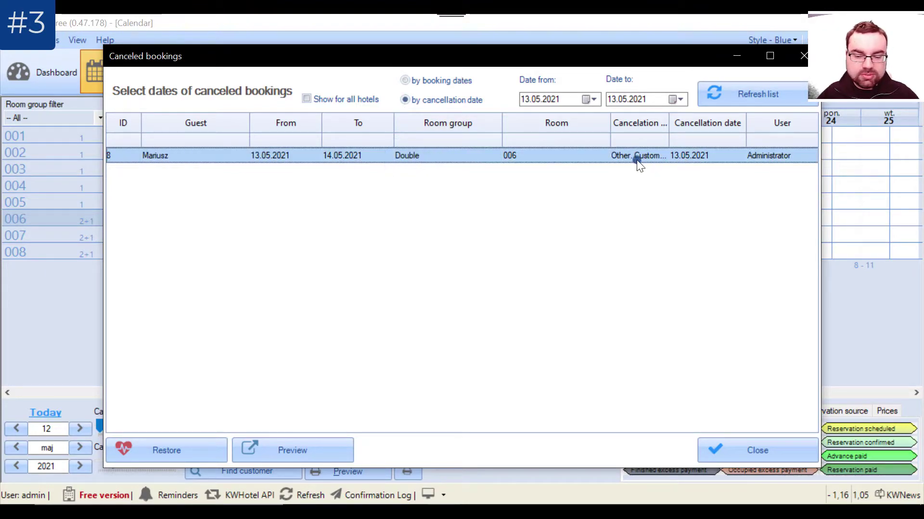
click(664, 150)
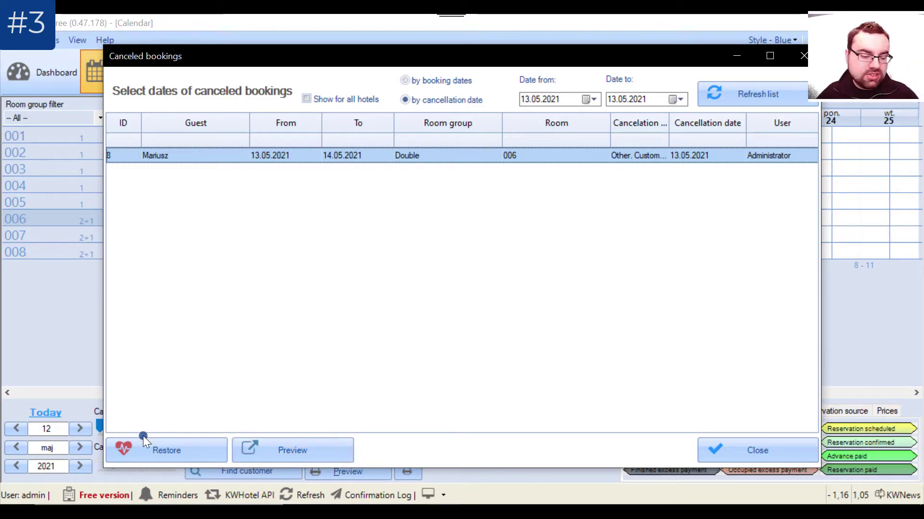
Restore the canceled room 006 reservation and close the list of canceled bookings
click(174, 445)
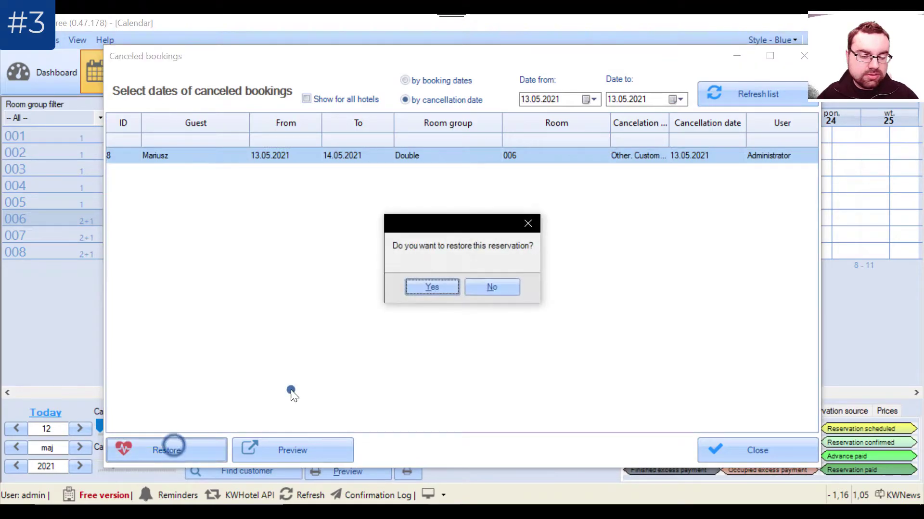
click(442, 288)
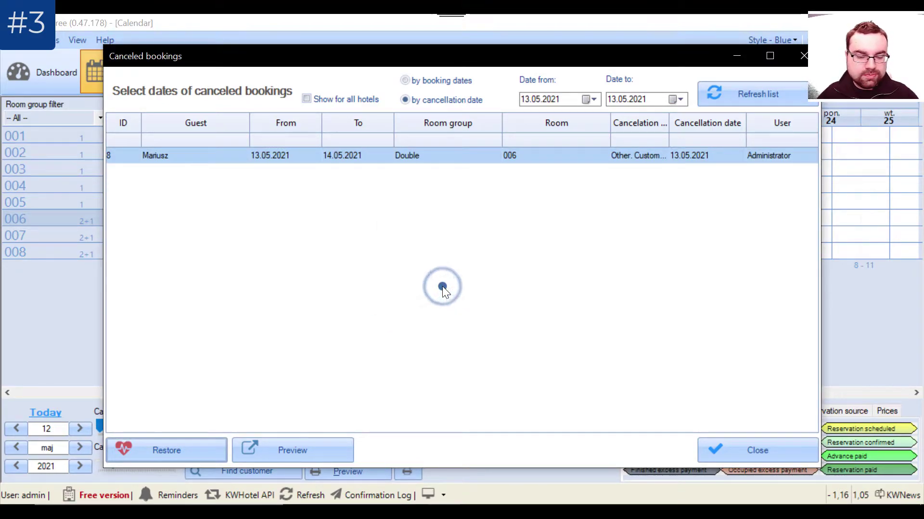
click(443, 287)
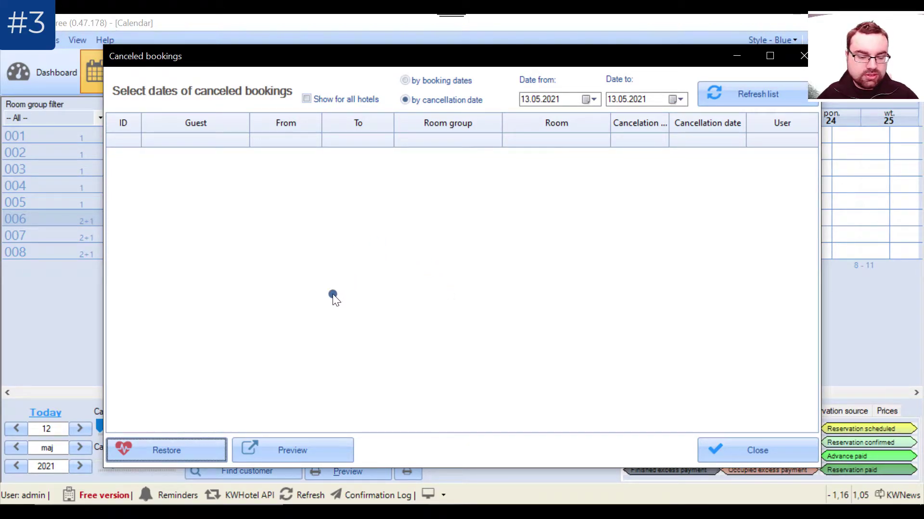
click(751, 452)
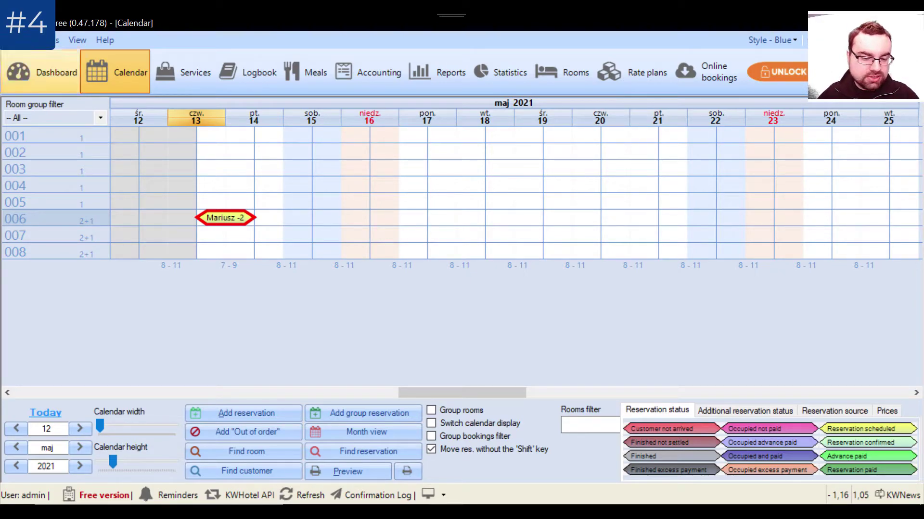
Mark rooms 001–005 as out of order from 13.05.2021 to 20.05.2021 with the remark "Room refurbishment" and save
drag(232, 140, 552, 198)
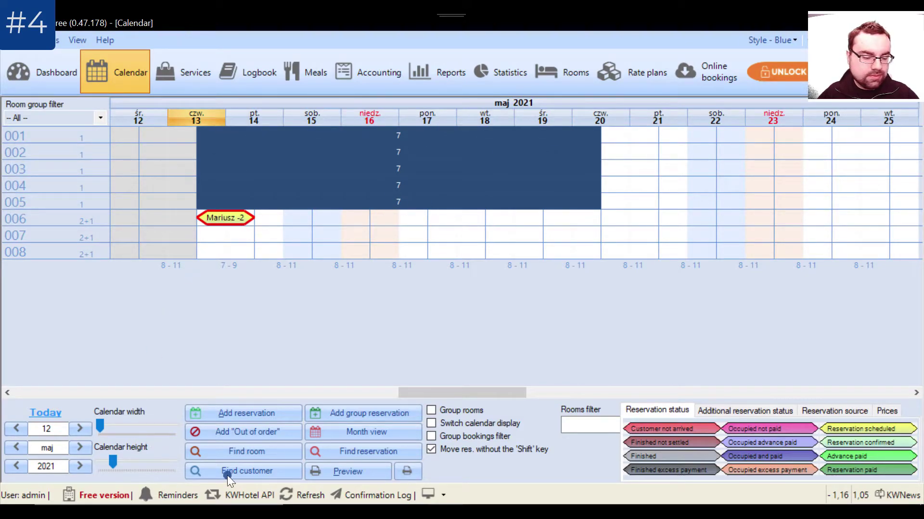
click(255, 432)
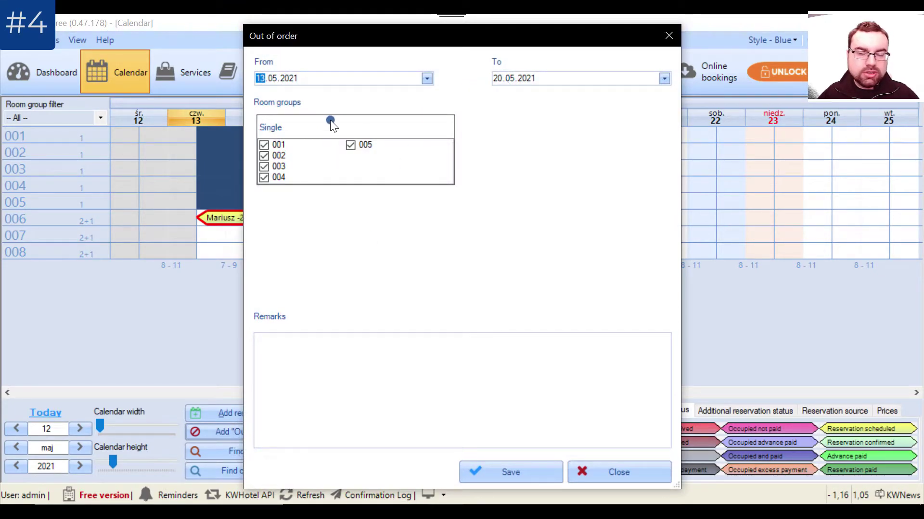
click(367, 369)
text(Room)
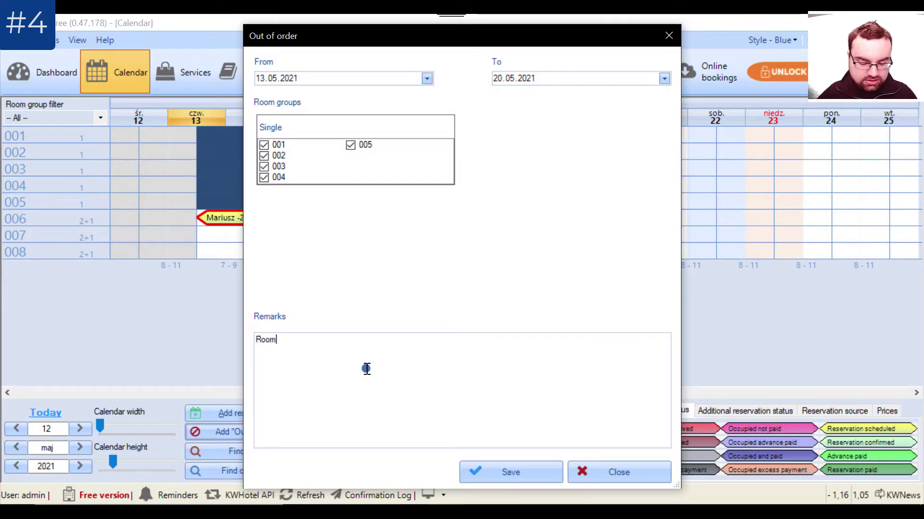
text( refurbishment)
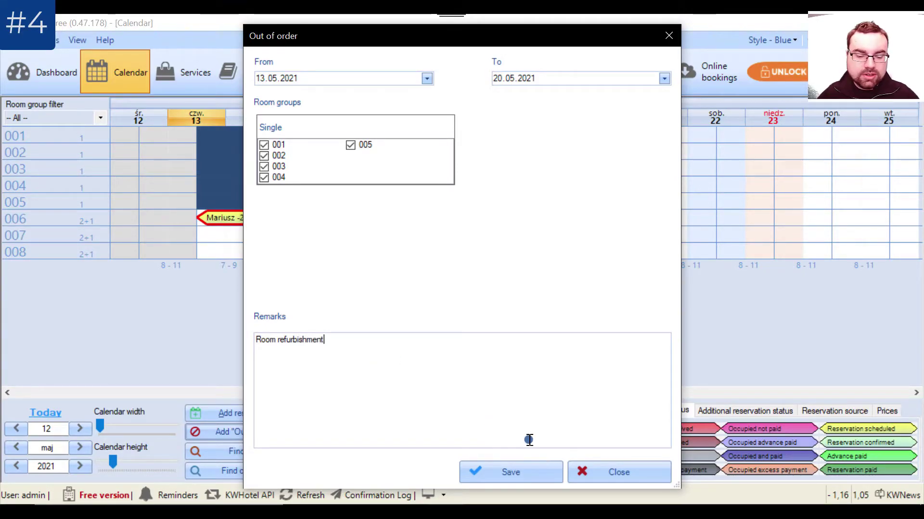
click(525, 474)
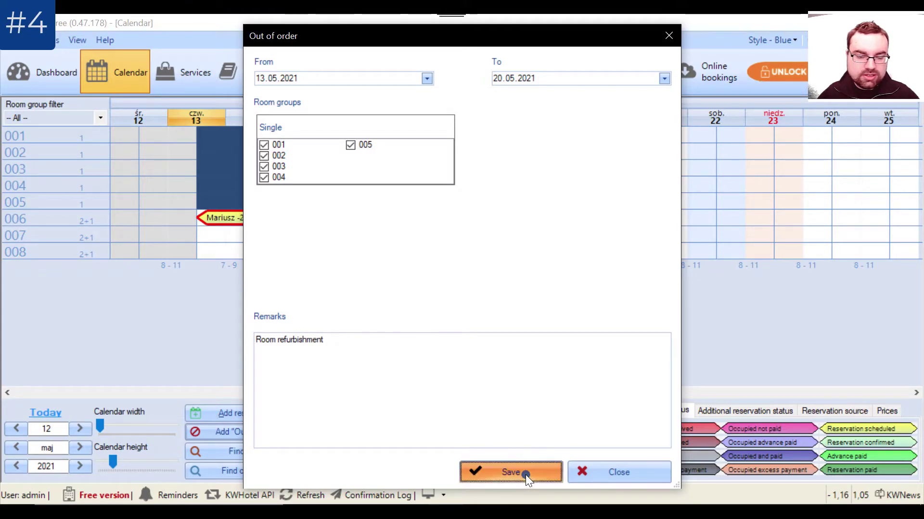
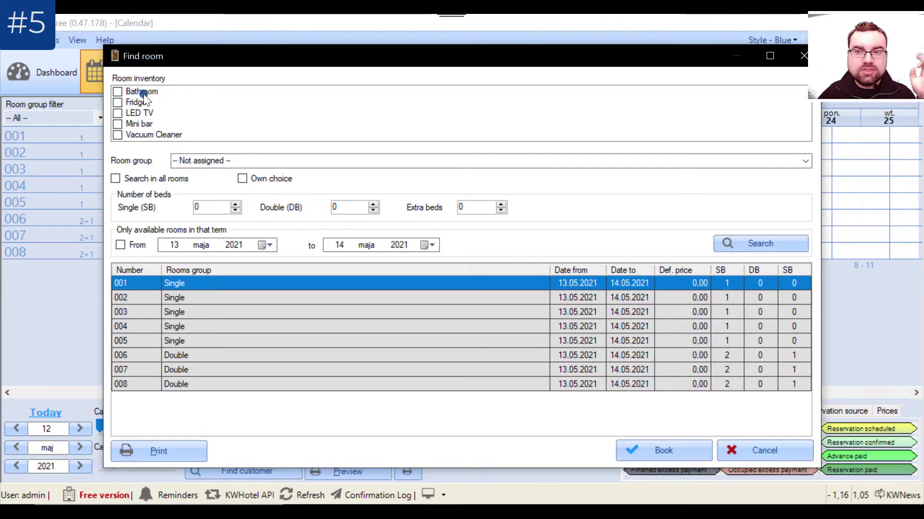
Search for available rooms with a Bathroom in the Double group for 17–18 May 2021
click(118, 90)
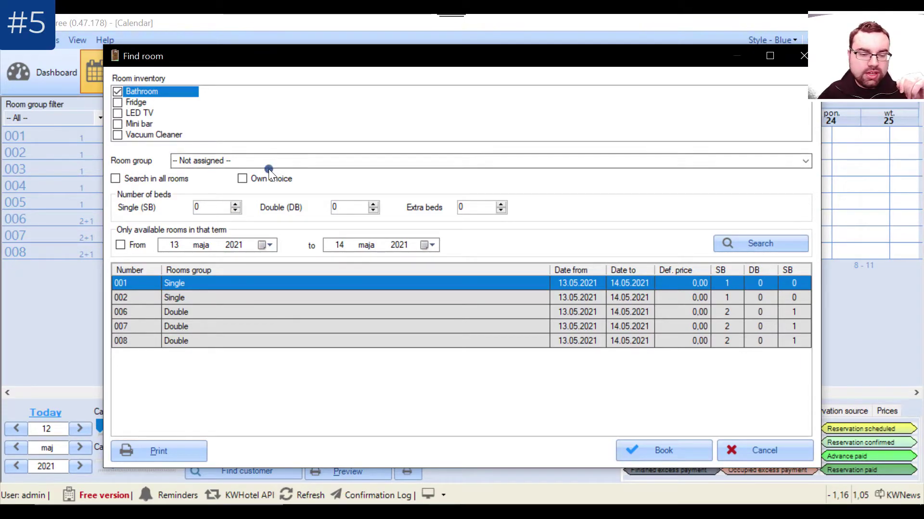
click(804, 162)
click(804, 162)
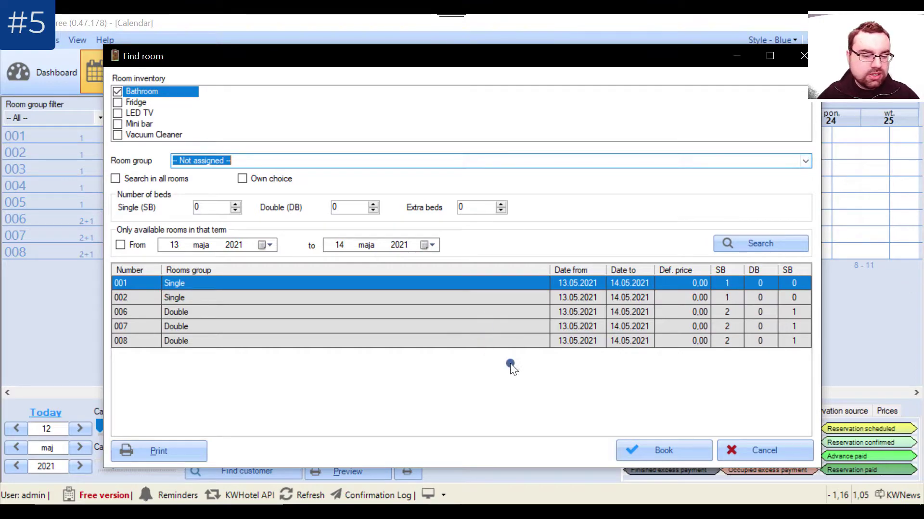
click(803, 160)
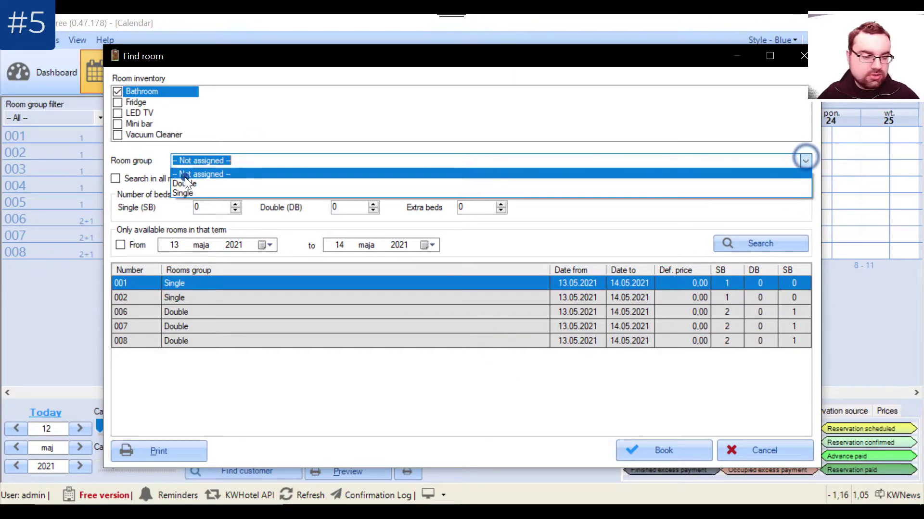
click(195, 181)
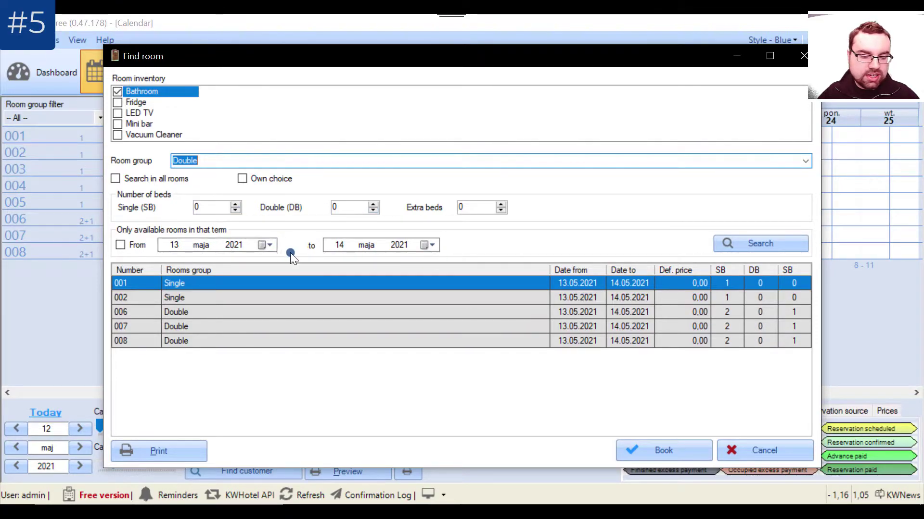
click(269, 244)
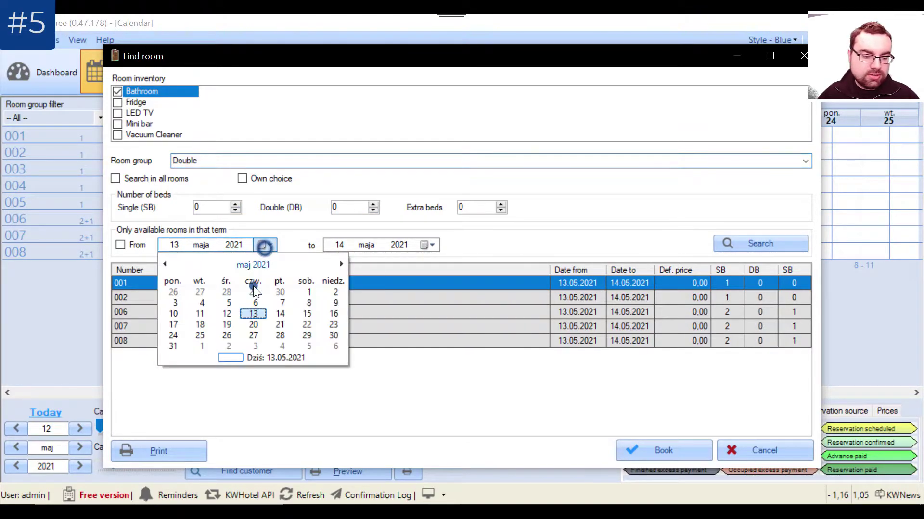
click(173, 325)
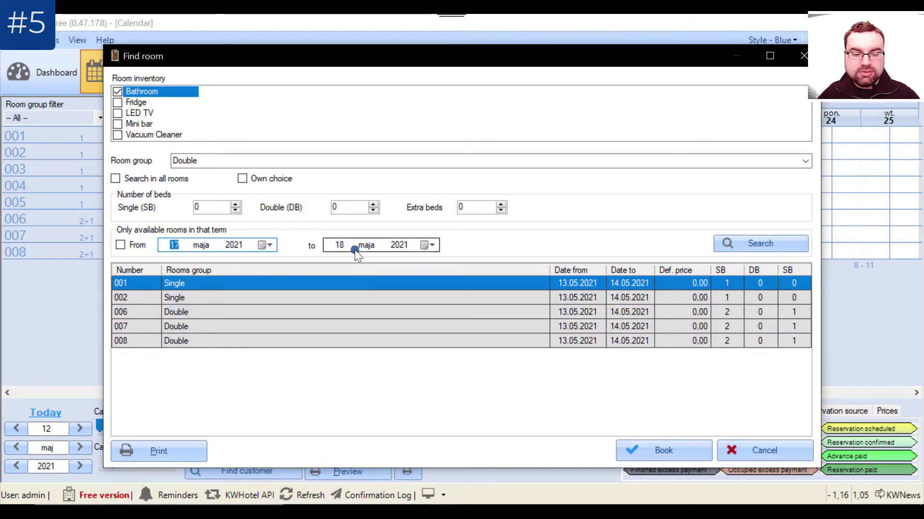
click(770, 250)
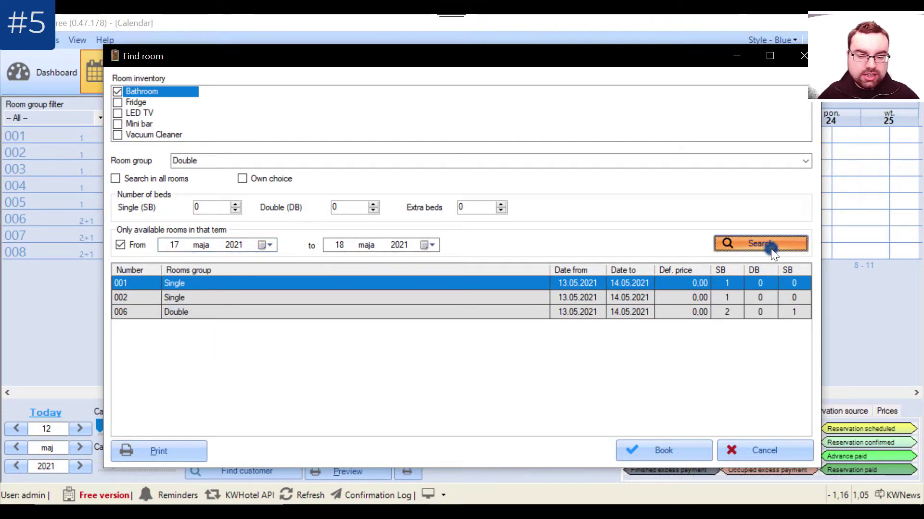
Select room 006 for 17–18 May 2021 in the found rooms and start booking it
click(205, 284)
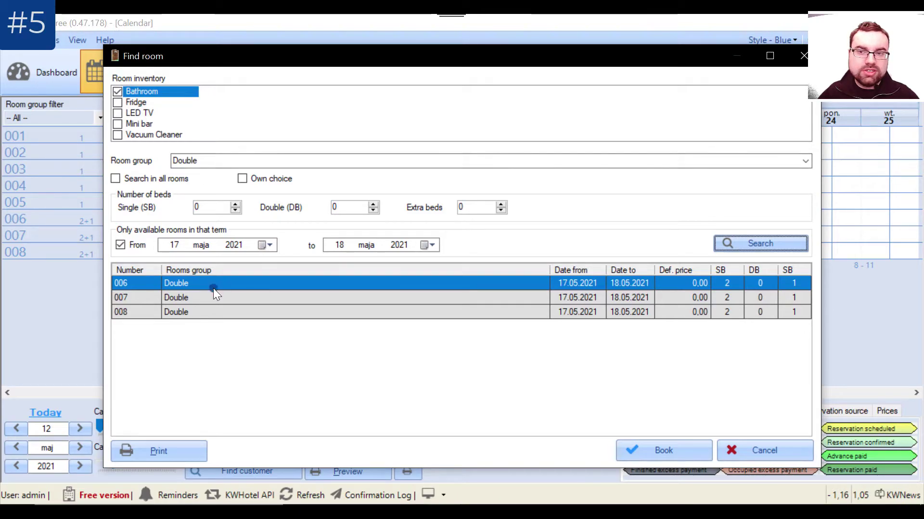
click(227, 298)
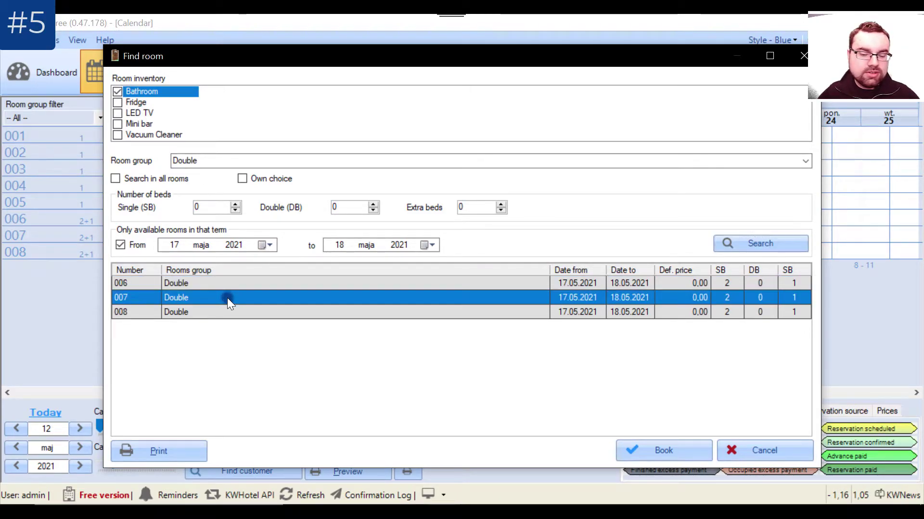
click(204, 286)
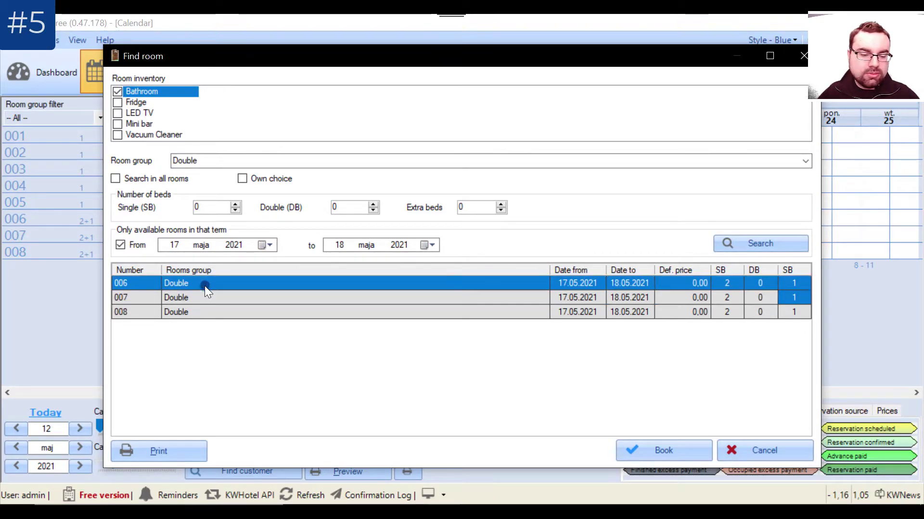
click(682, 450)
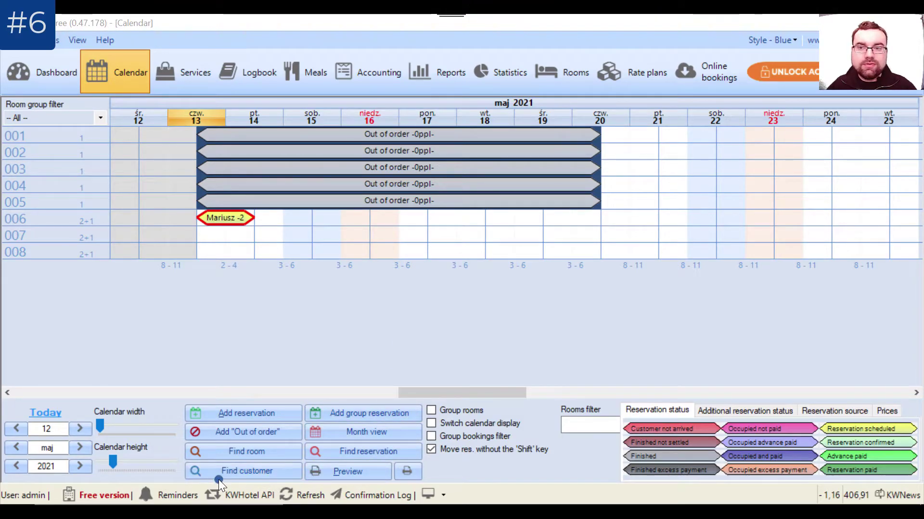
Search for the existing guest by name in the customer finder and open the matching customer record
click(233, 473)
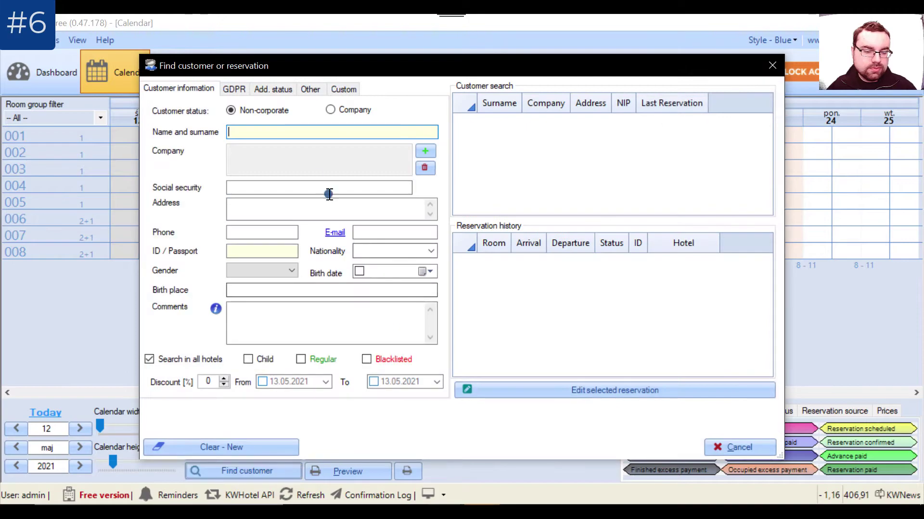
click(318, 133)
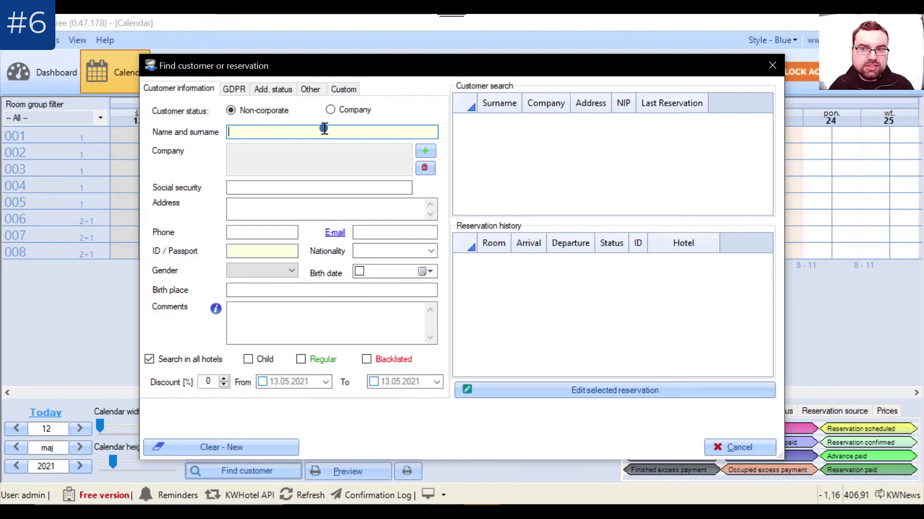
text(Mar)
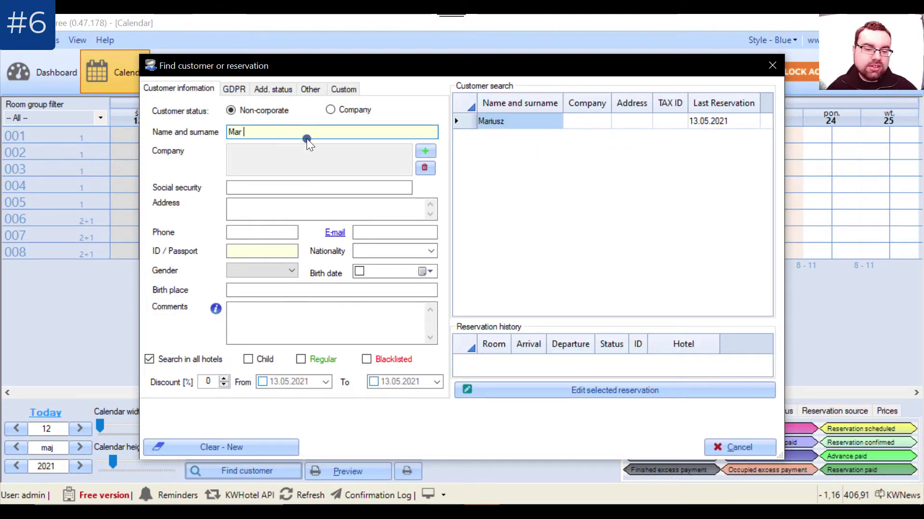
text( iusz)
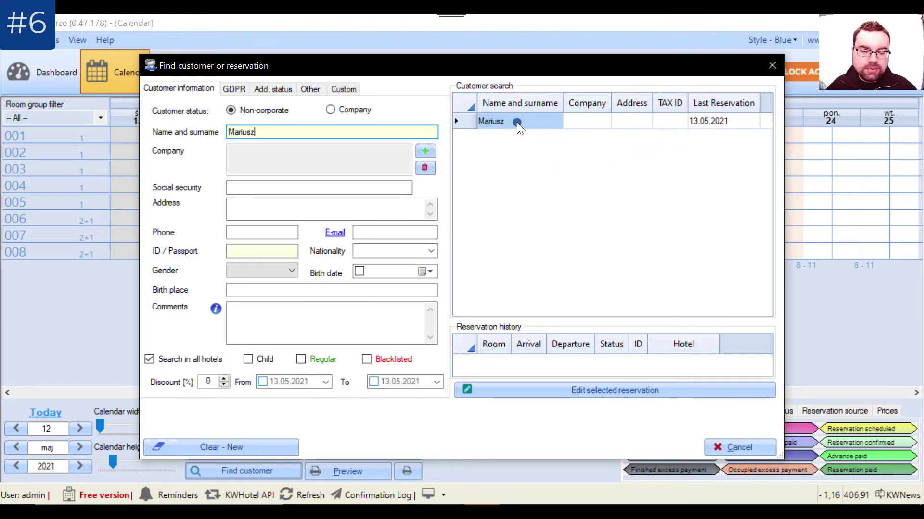
double_click(517, 122)
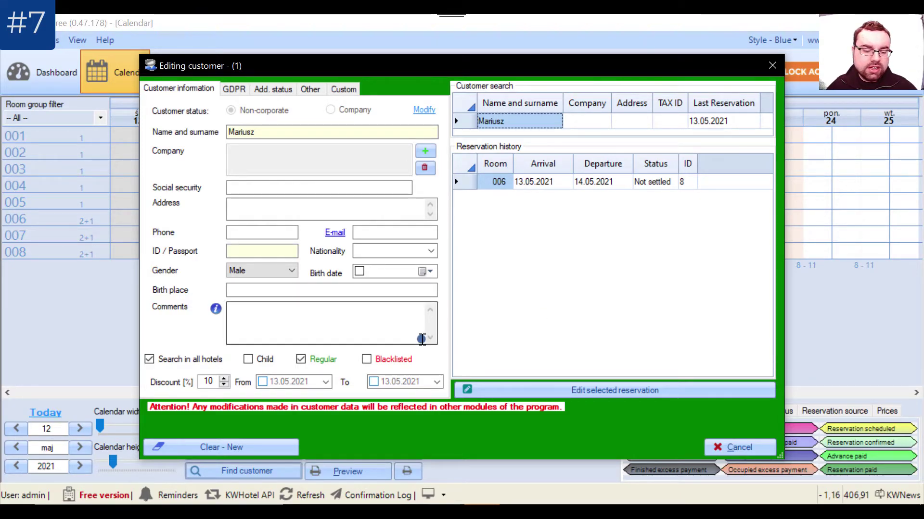
Mark the customer as Blacklisted and enter the comment "Customer was arguing with the staff"
click(367, 360)
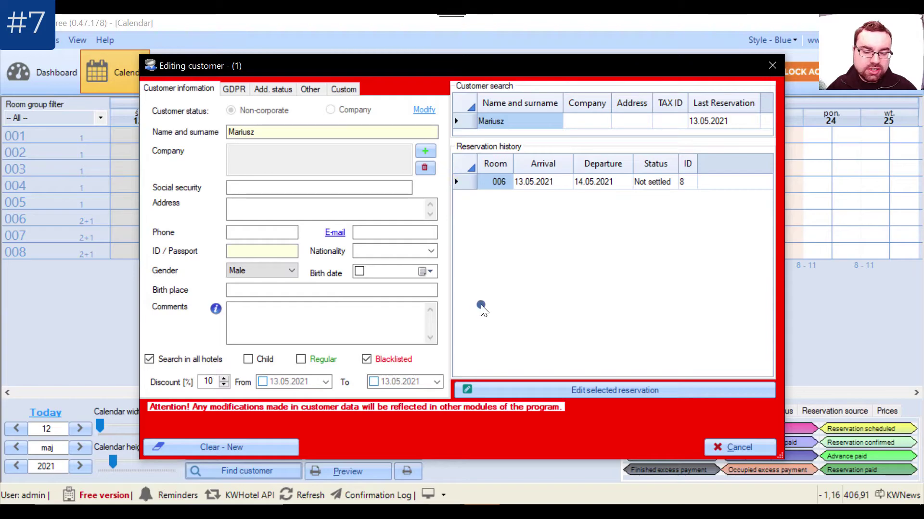
click(259, 313)
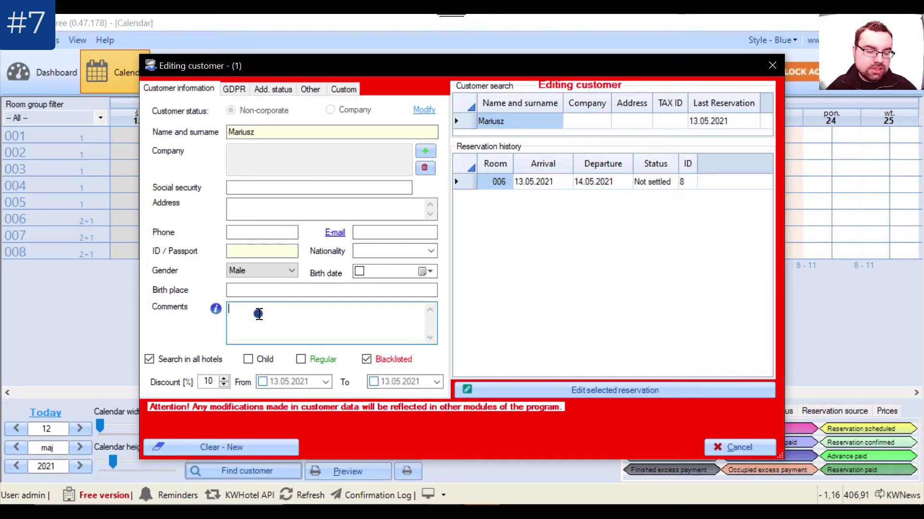
click(282, 323)
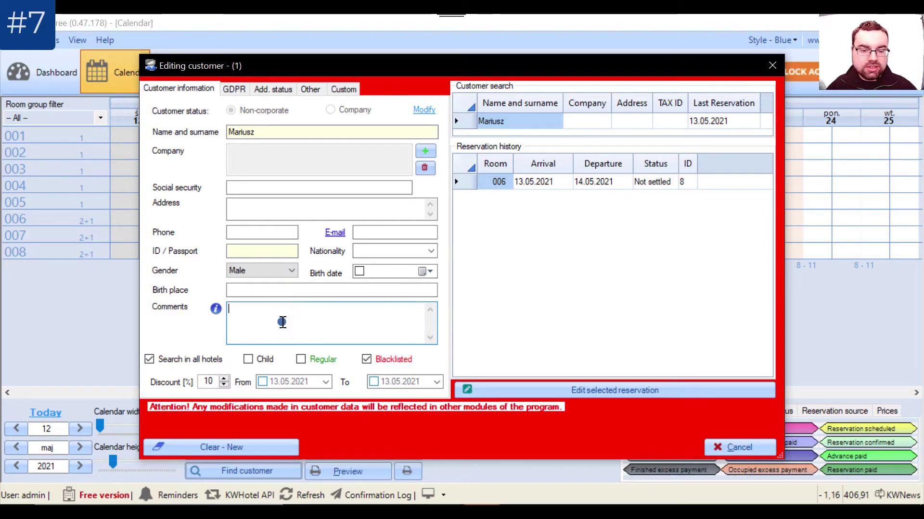
text(Custome)
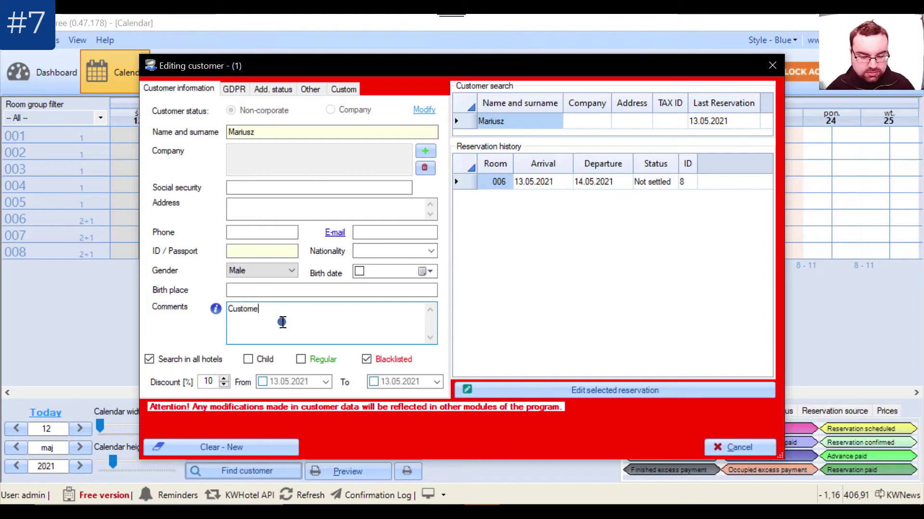
text(r was)
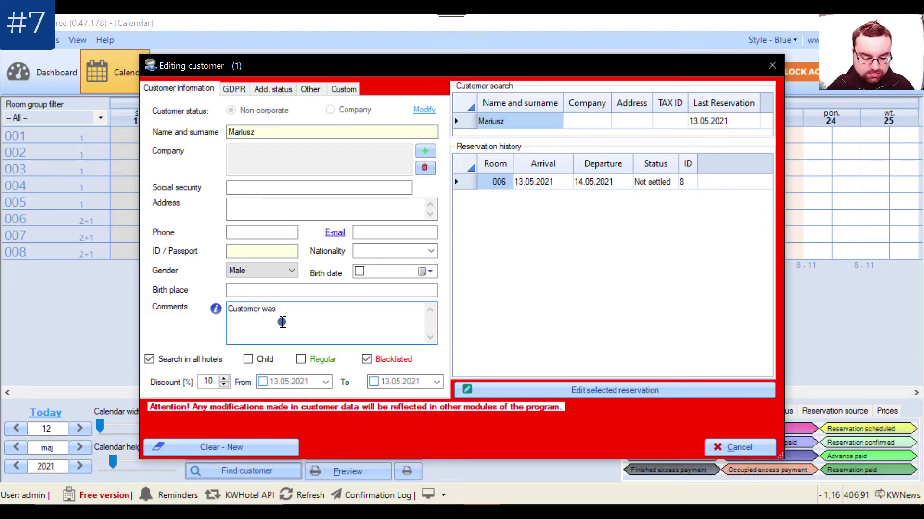
text( arguing)
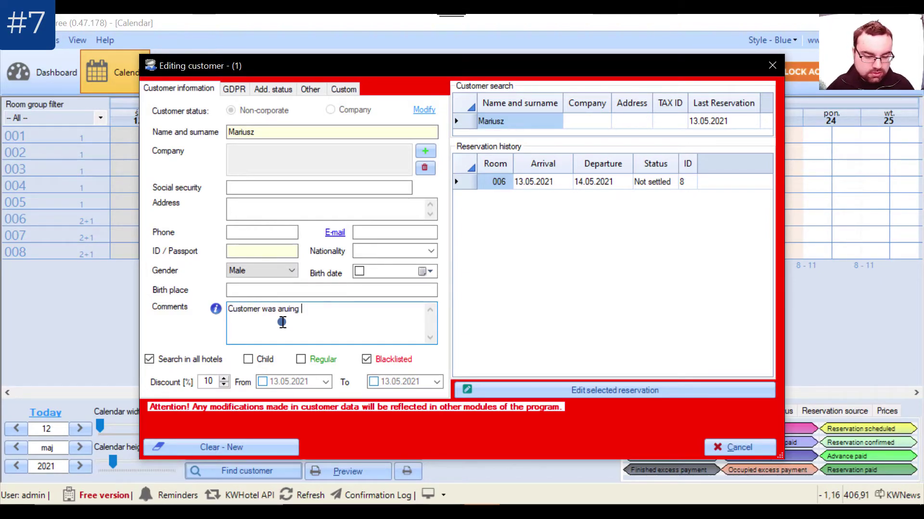
key(BackSpace)
key(BackSpace)
key(BackSpace)
key(BackSpace)
key(BackSpace)
text(guing wi)
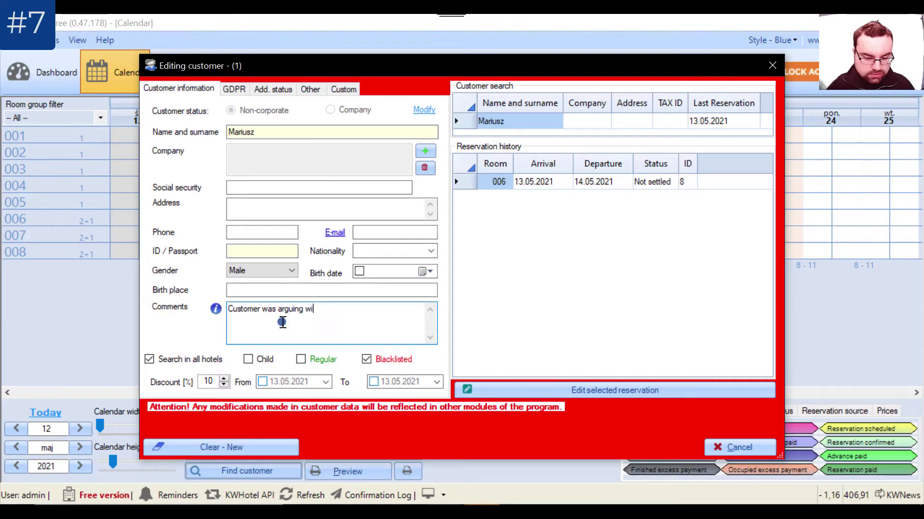
text(th the staff)
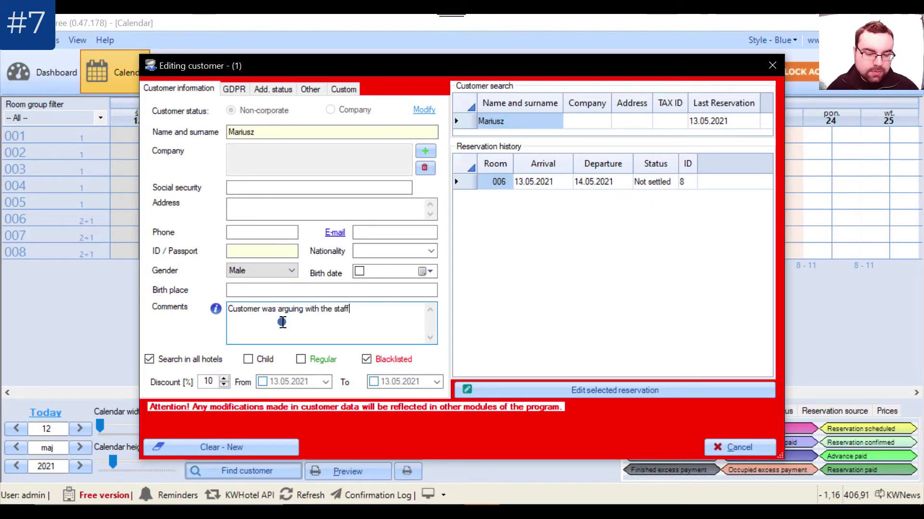
click(380, 310)
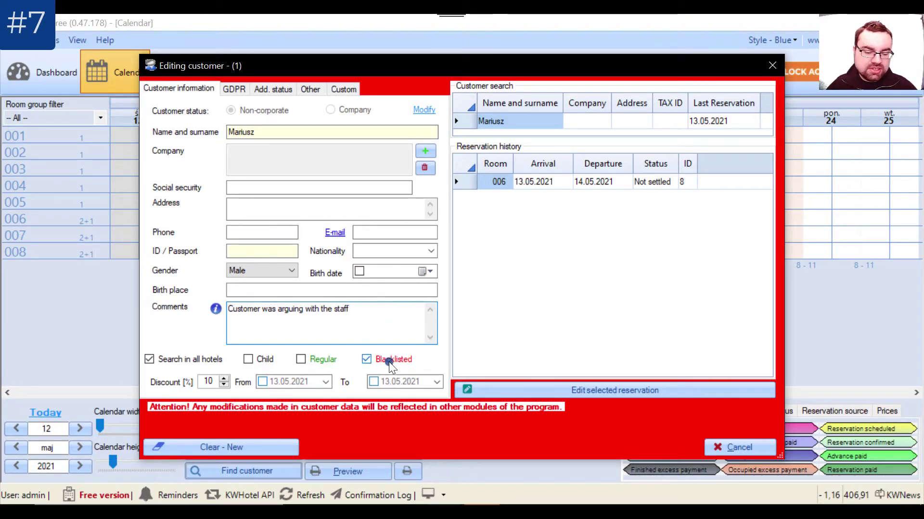
click(375, 359)
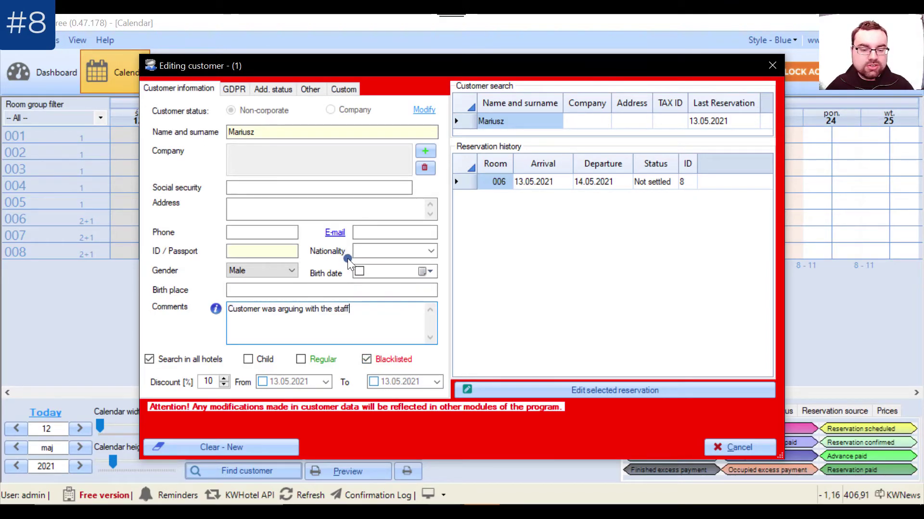
Limit the customer's 10% discount to the period from 13.05.2021 to 31.12.2021
click(208, 381)
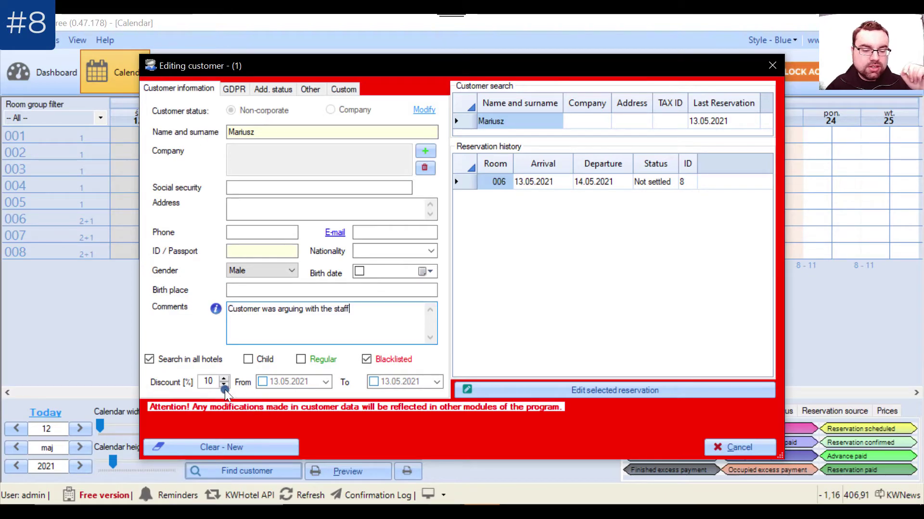
text(1)
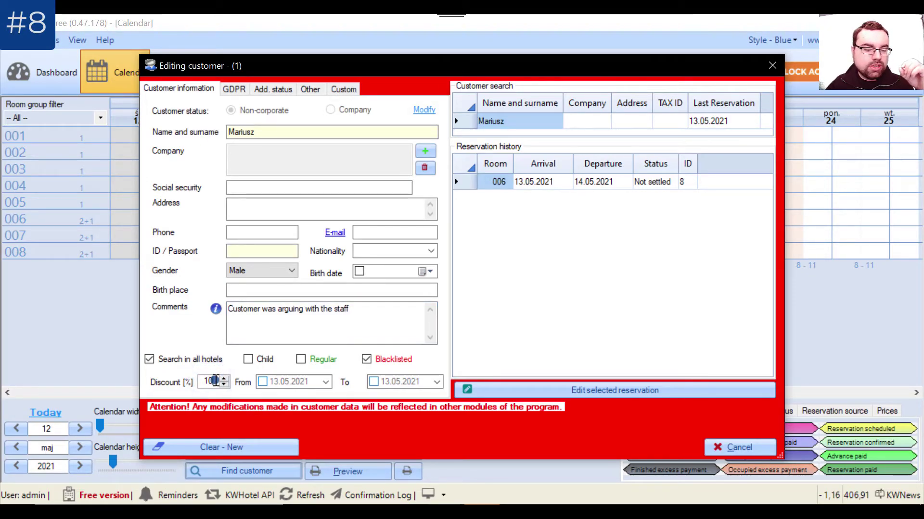
drag(215, 381, 202, 378)
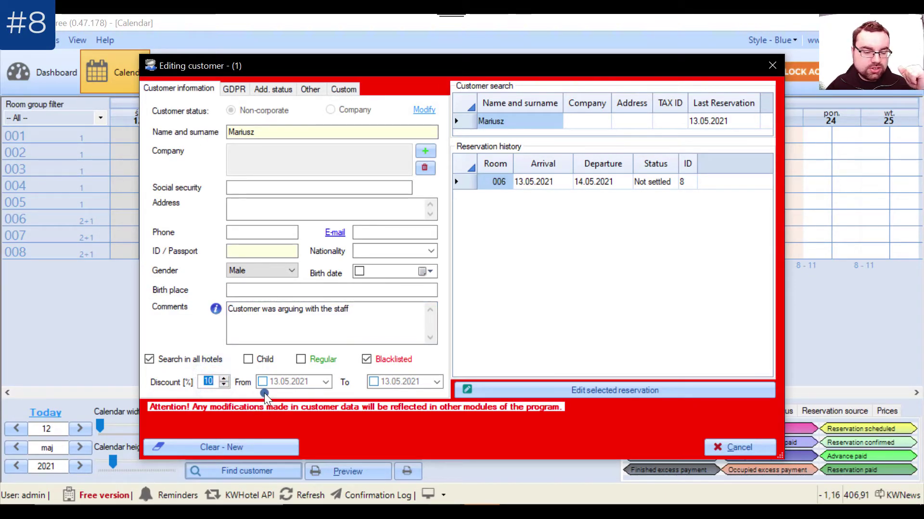
click(263, 382)
click(374, 382)
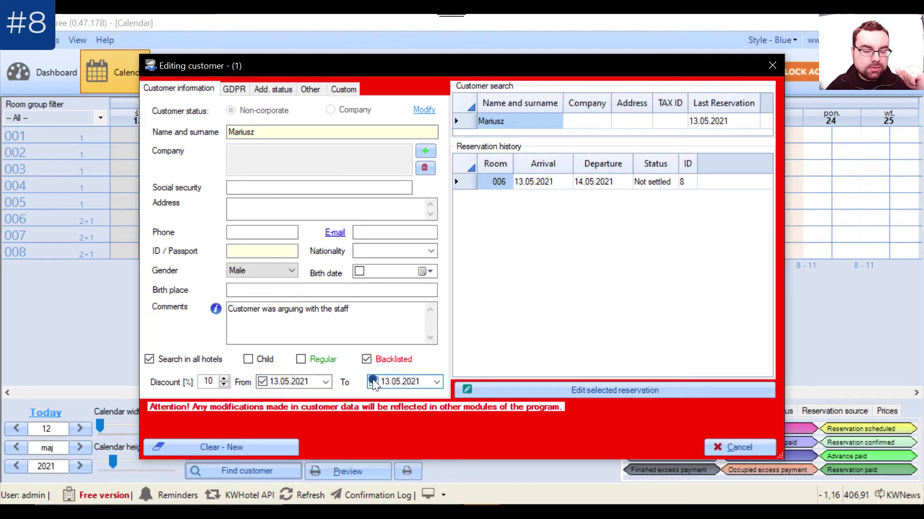
click(436, 382)
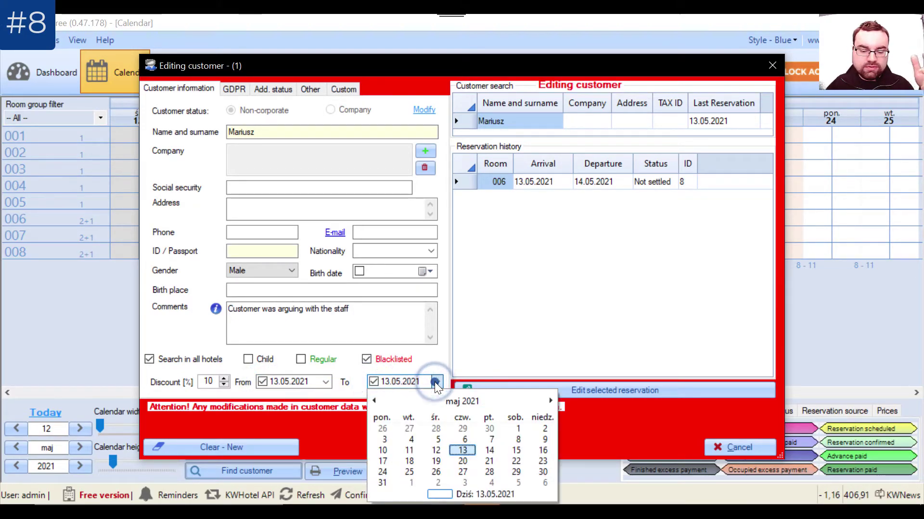
click(554, 401)
click(553, 402)
click(553, 401)
click(553, 401)
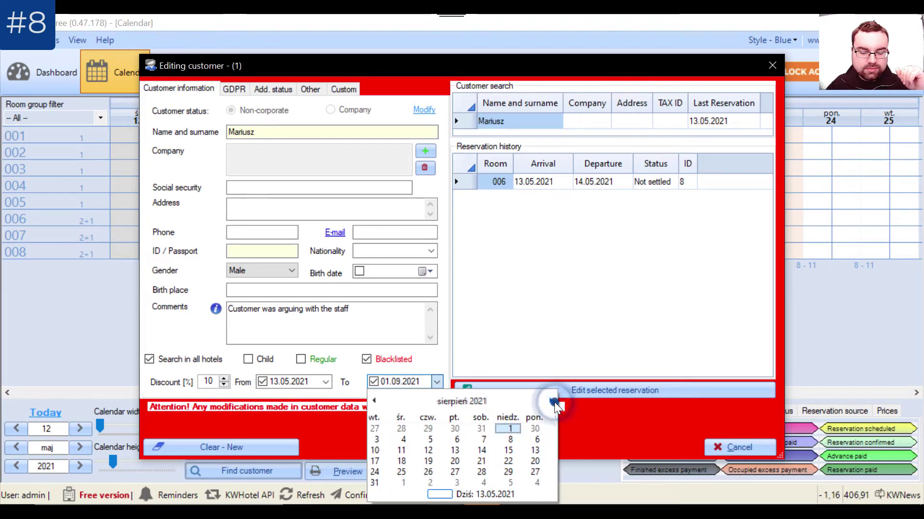
click(553, 401)
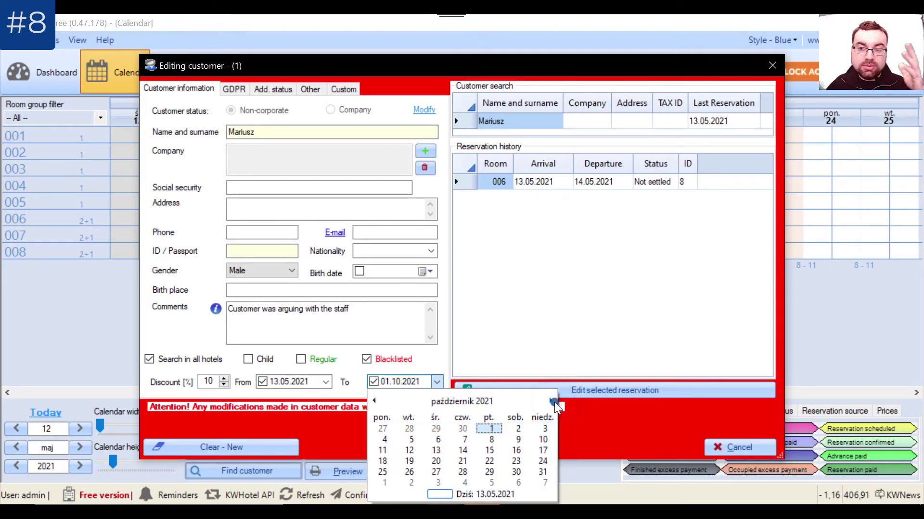
click(553, 402)
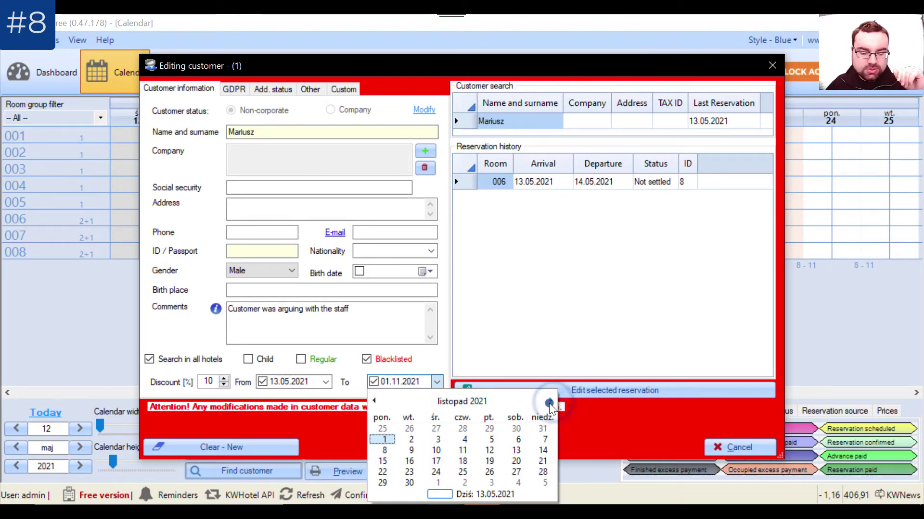
click(551, 401)
click(489, 472)
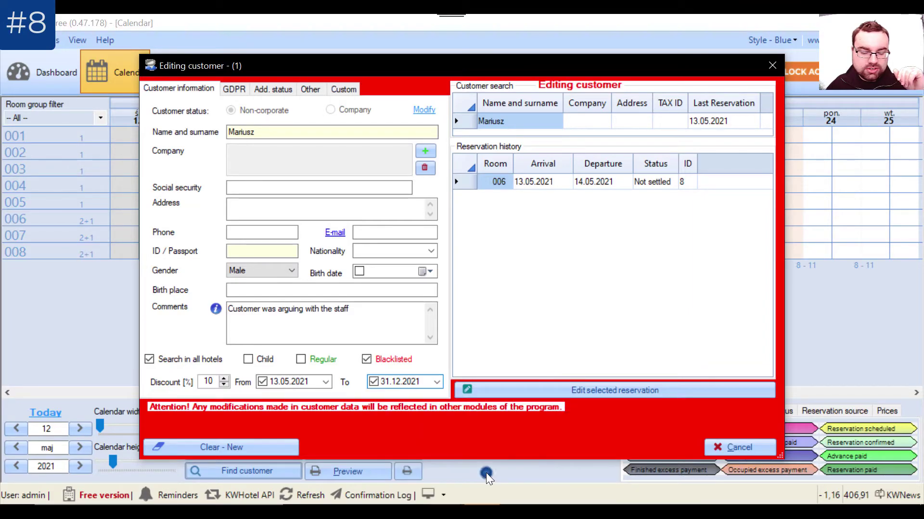
Mark the customer as Regular and replace the comment with "VIP"
click(315, 359)
triple_click(347, 314)
text(VIP)
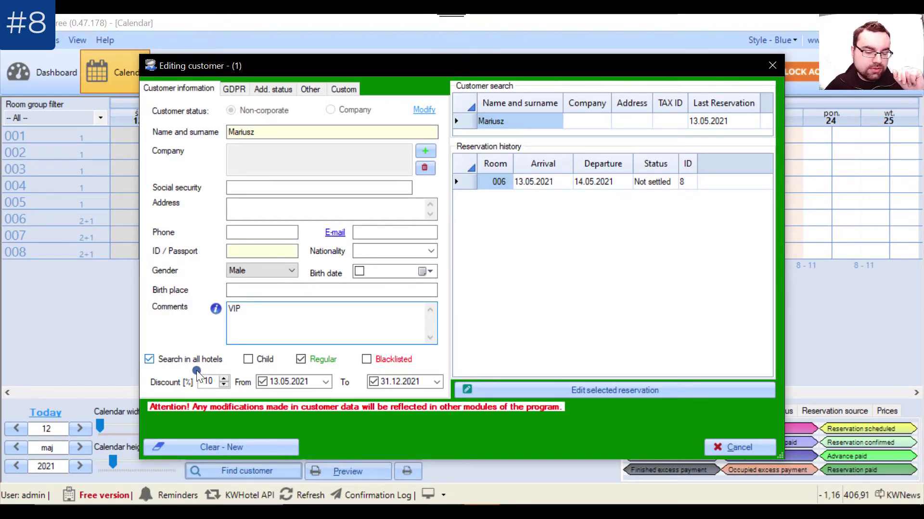
click(365, 360)
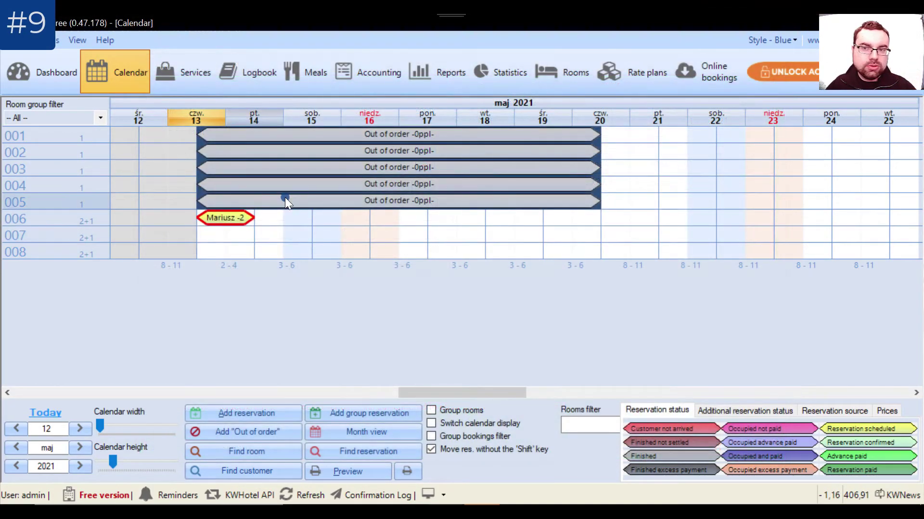
Draft a reservation of room 007 for 13–15 May 2021 with the existing regular customer and check the accommodation discount
drag(234, 241, 286, 239)
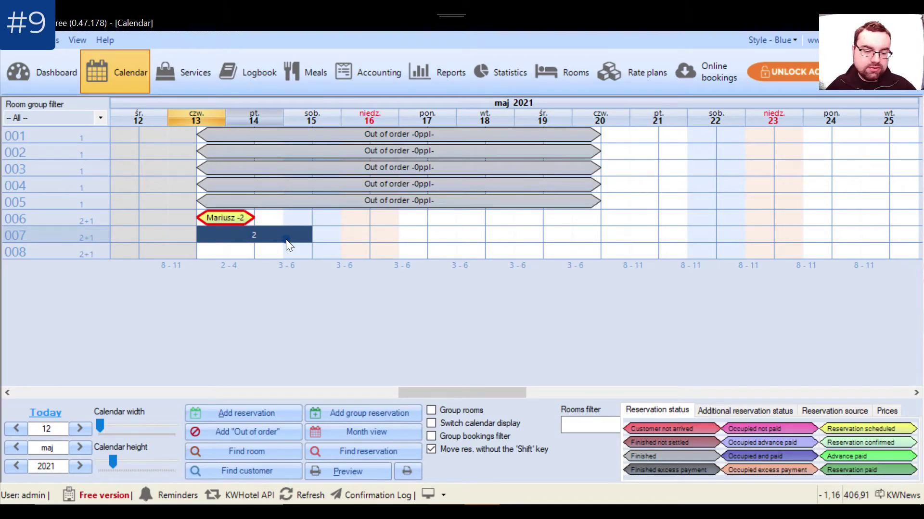
double_click(293, 233)
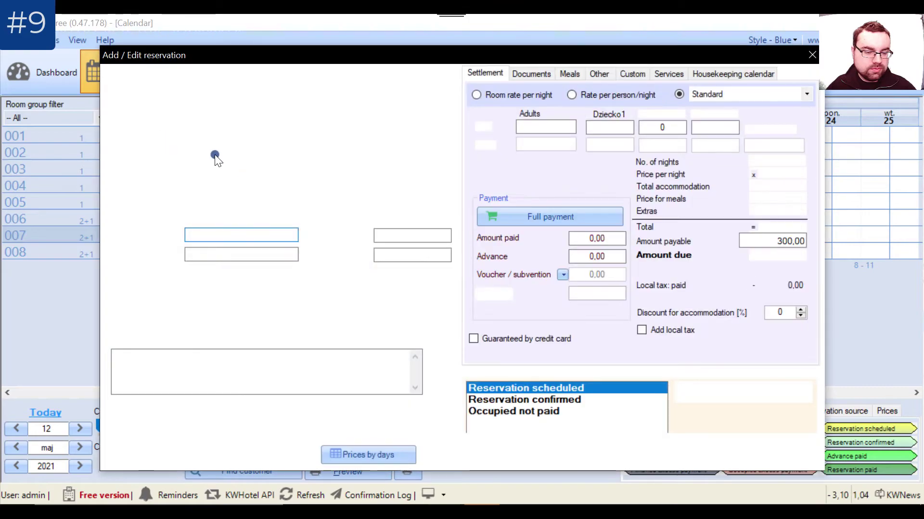
text(MaRIUSZ)
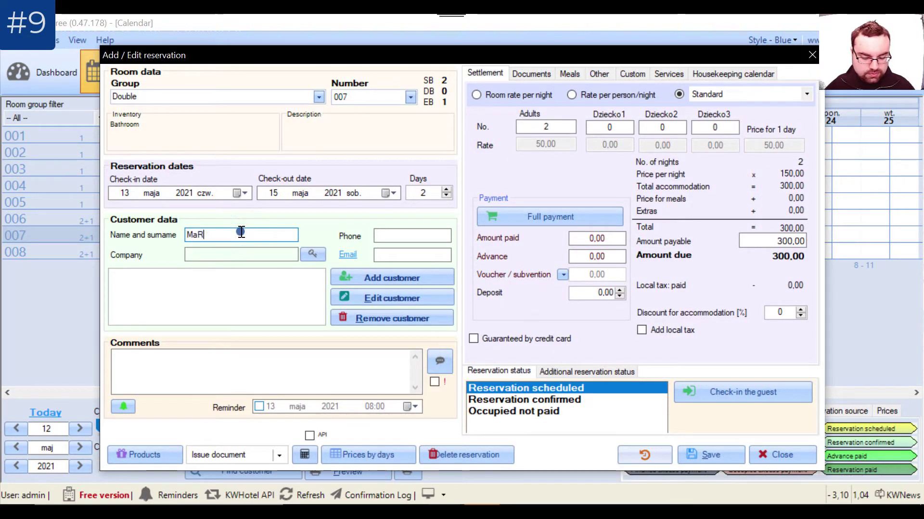
click(211, 262)
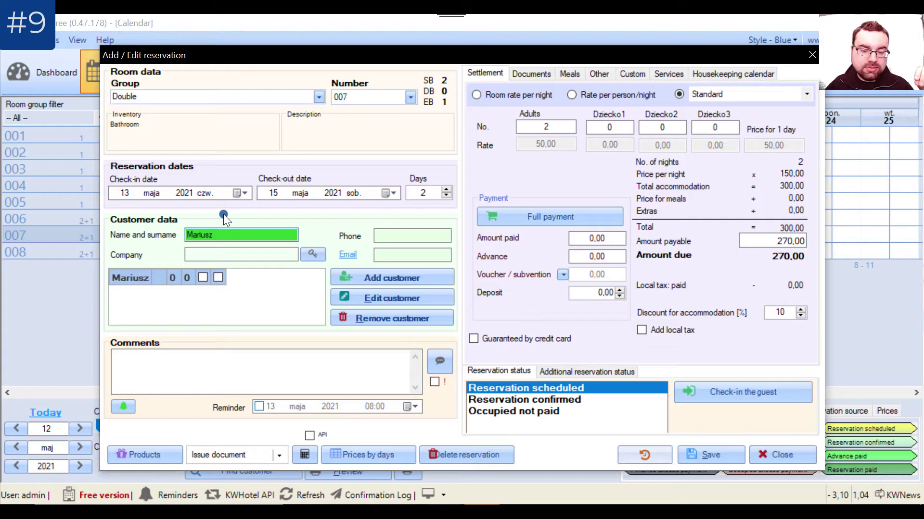
double_click(774, 313)
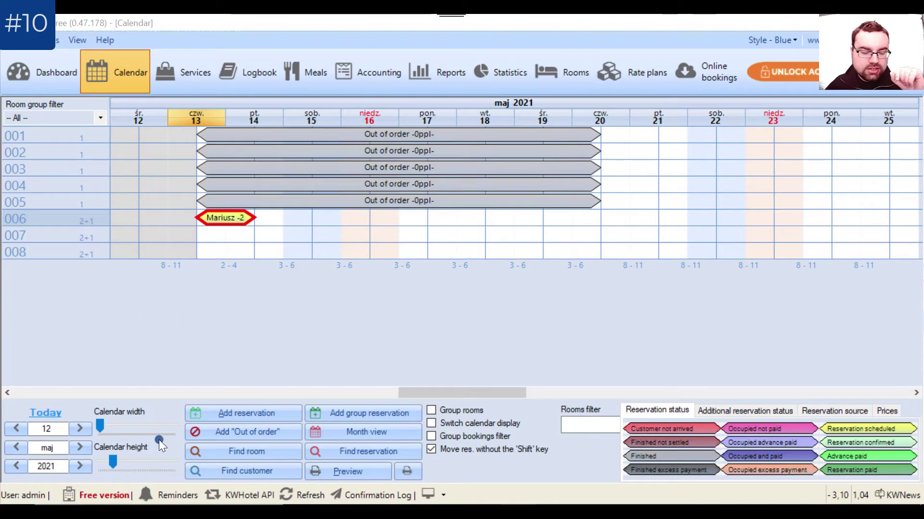
Examine the options for finding a reservation by number and cancel the search
click(388, 451)
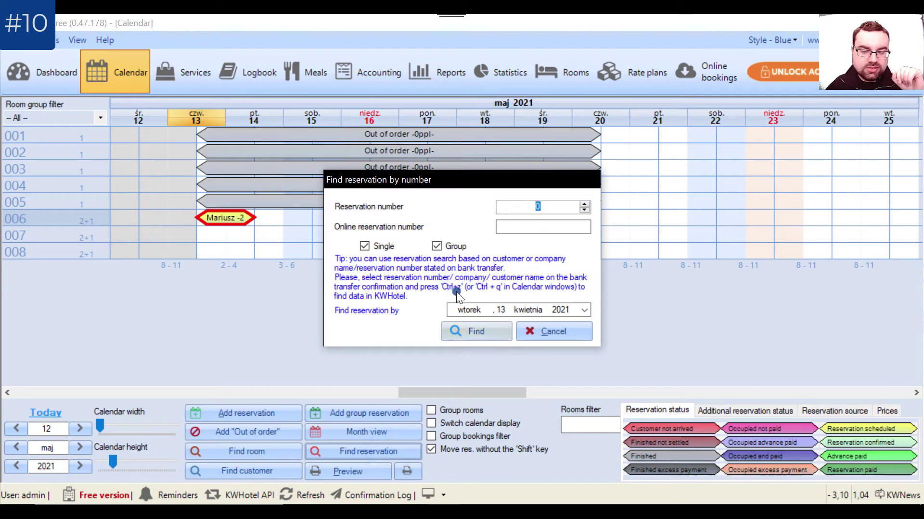
click(533, 206)
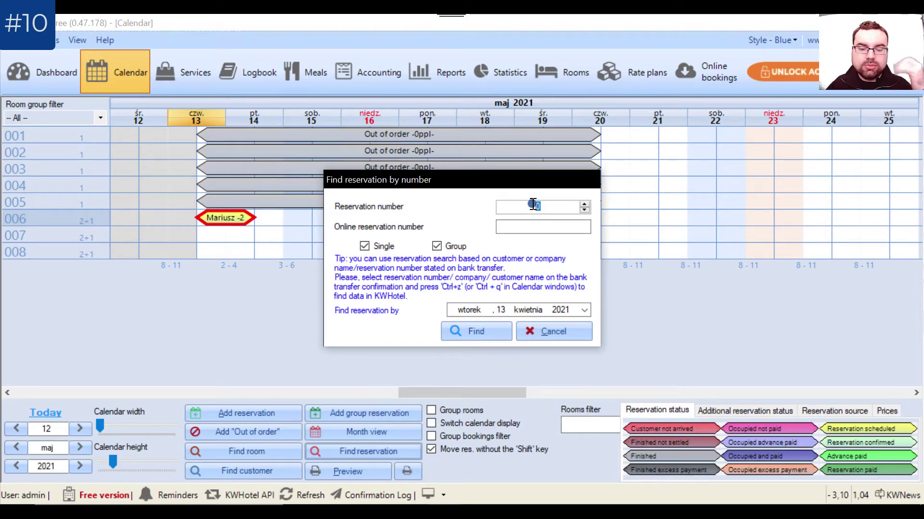
click(570, 331)
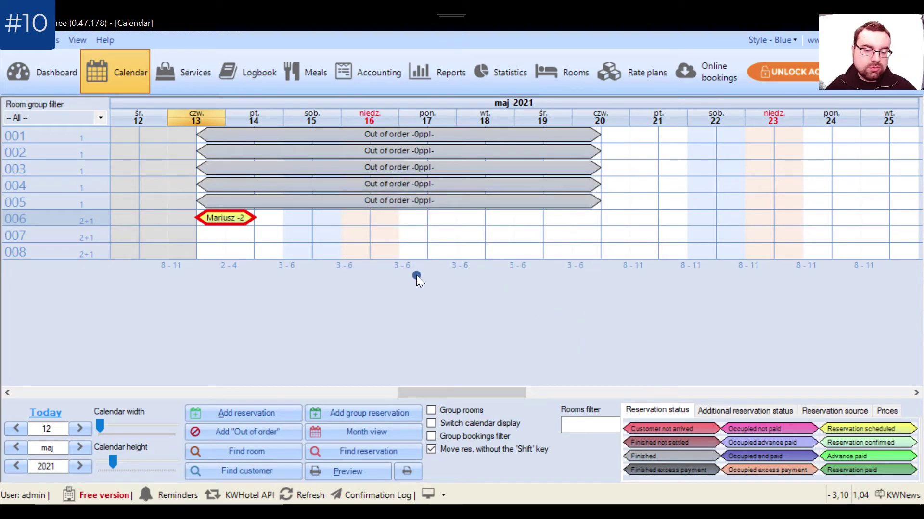
Open the reservation in room 006 to check its reservation number, and close it without saving
double_click(230, 217)
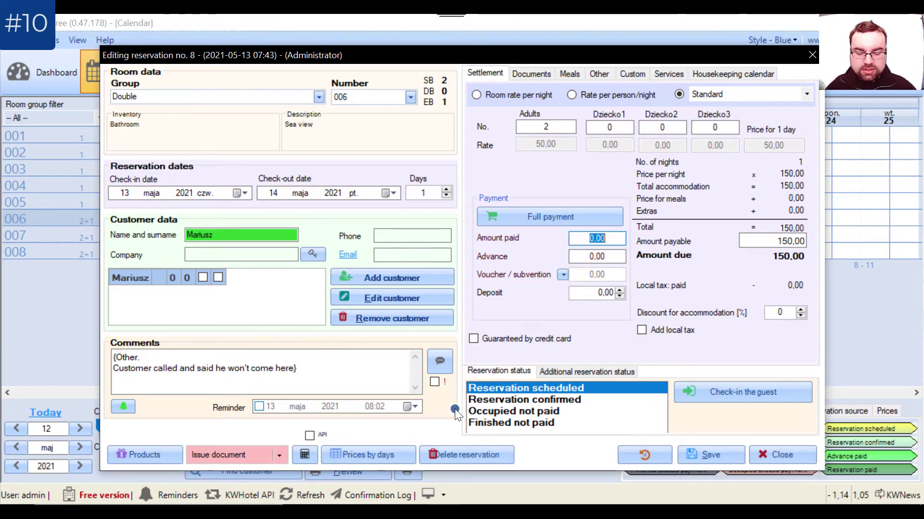
click(800, 456)
mouse_move(231, 217)
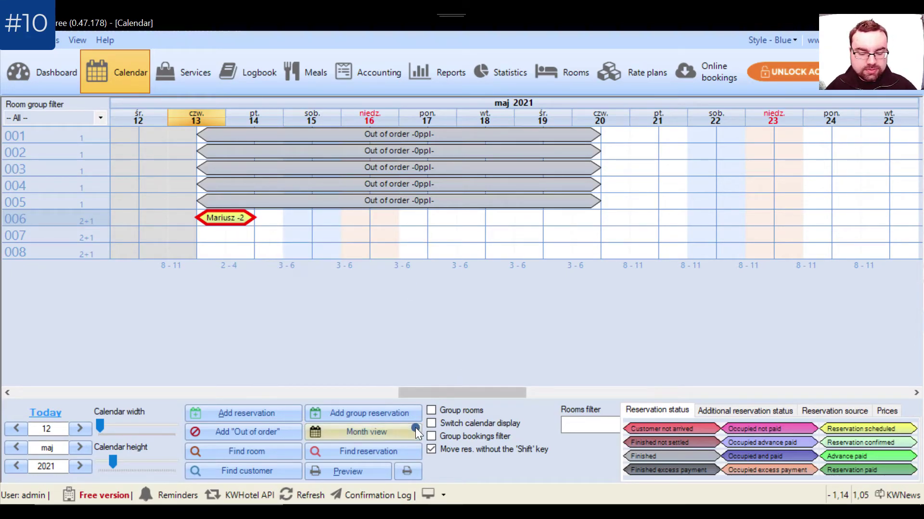
Find the room 006 reservation by its reservation number and close the opened reservation
click(329, 450)
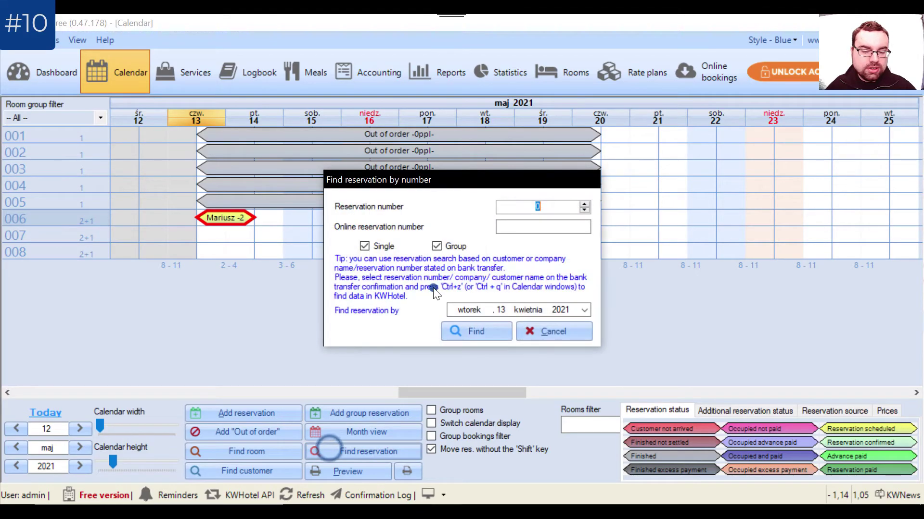
text(8)
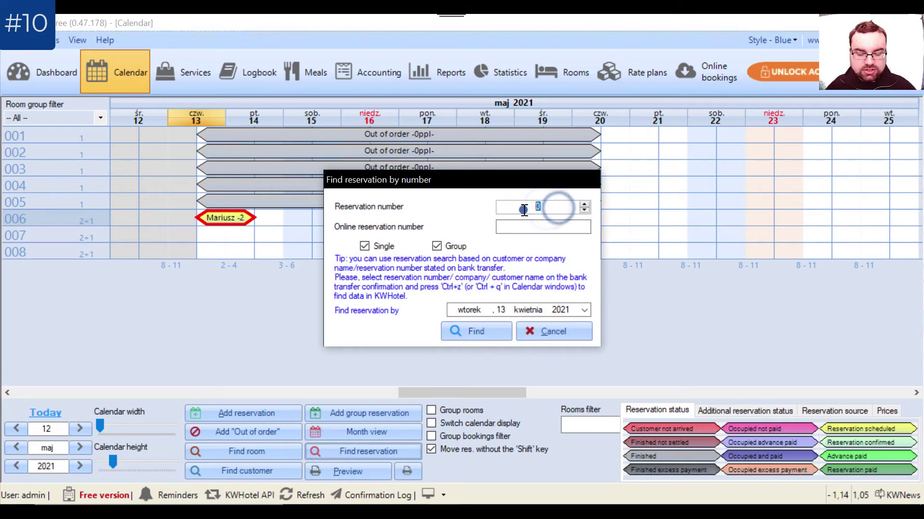
click(483, 332)
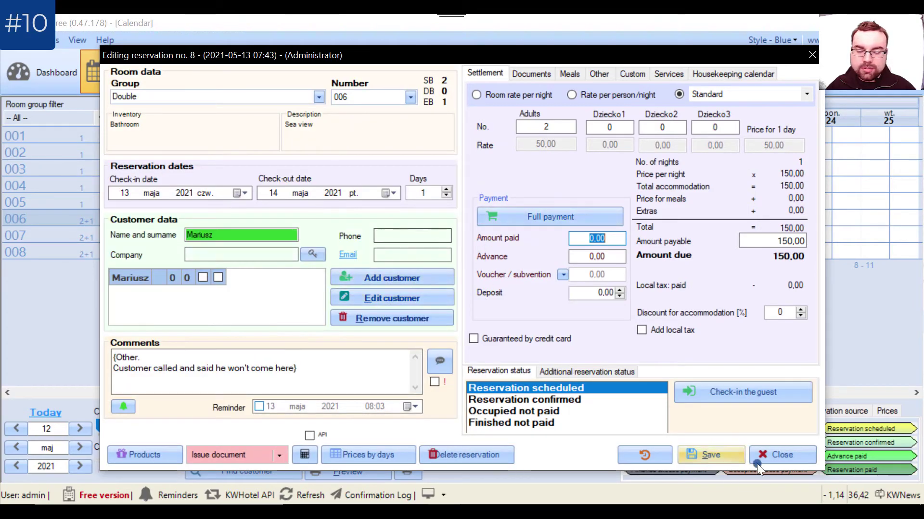
click(759, 460)
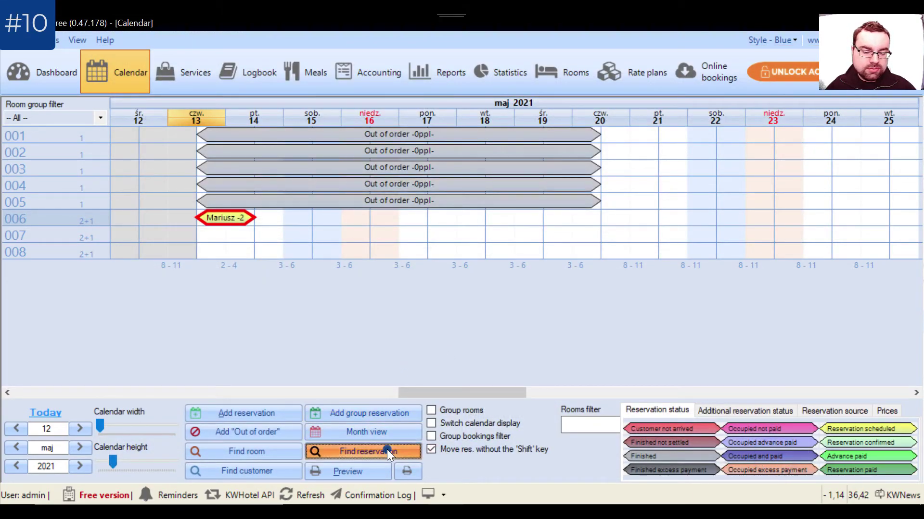
Examine the online reservation number option in the reservation search and cancel the search
click(386, 450)
click(544, 227)
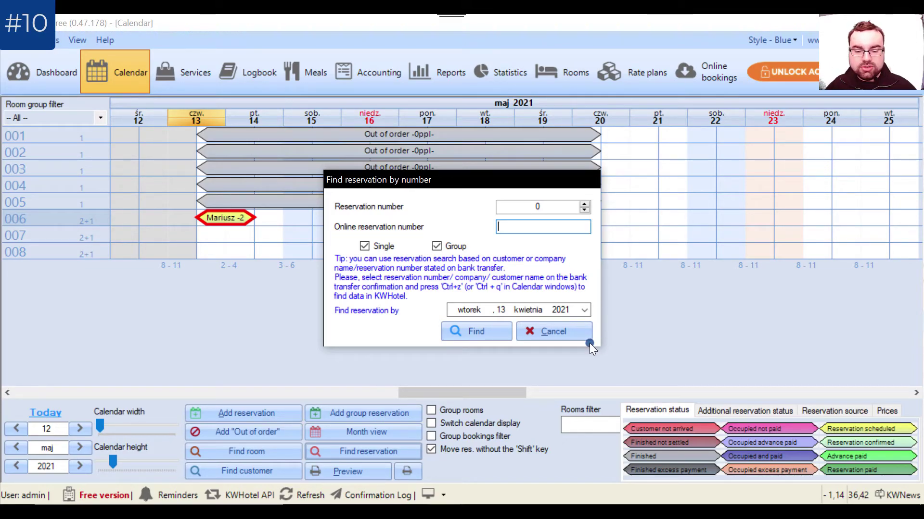
click(549, 332)
Enter an online reservation number for the room 006 reservation and save the reservation
double_click(247, 215)
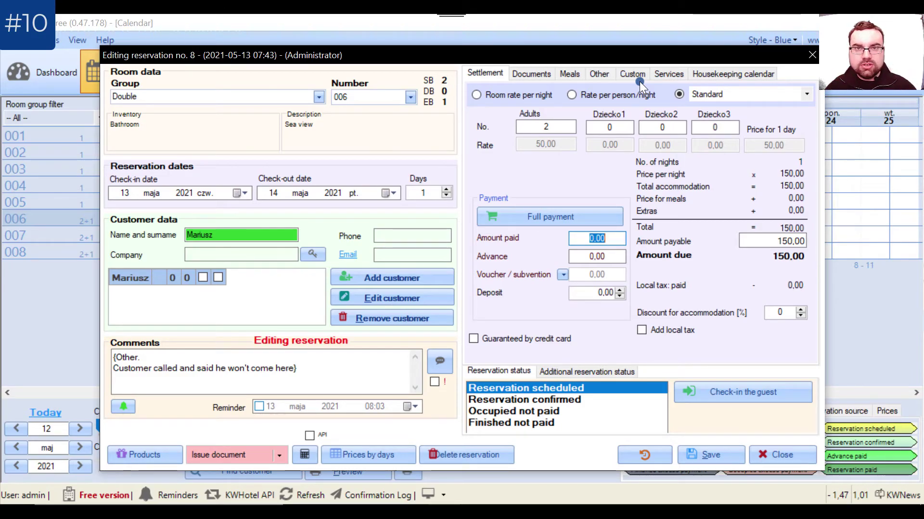
click(599, 76)
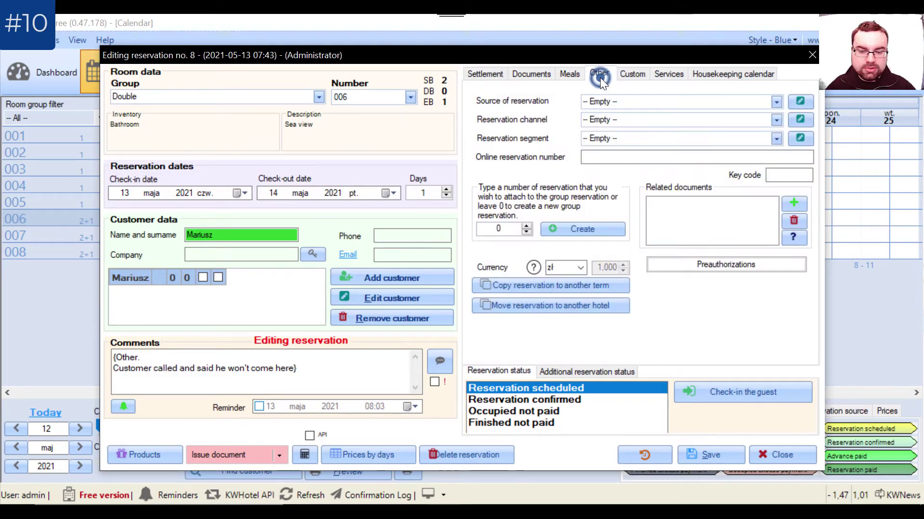
click(622, 159)
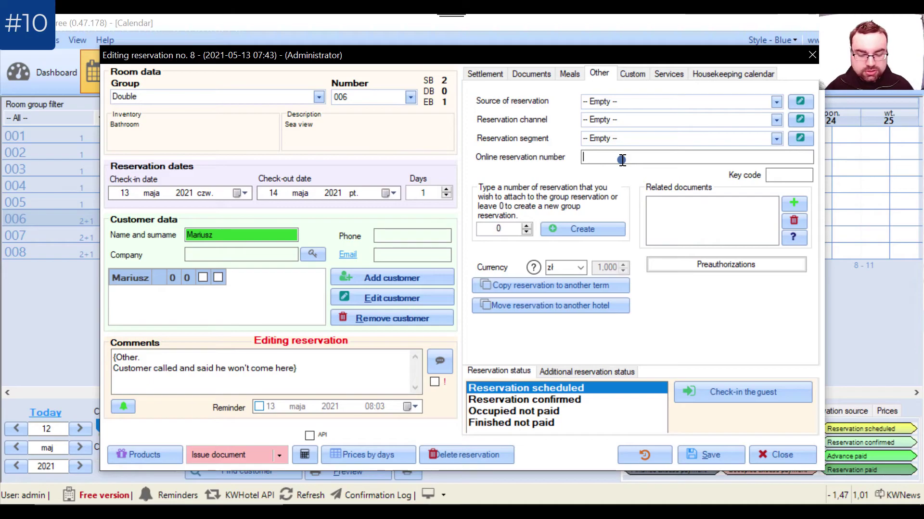
text(1234567)
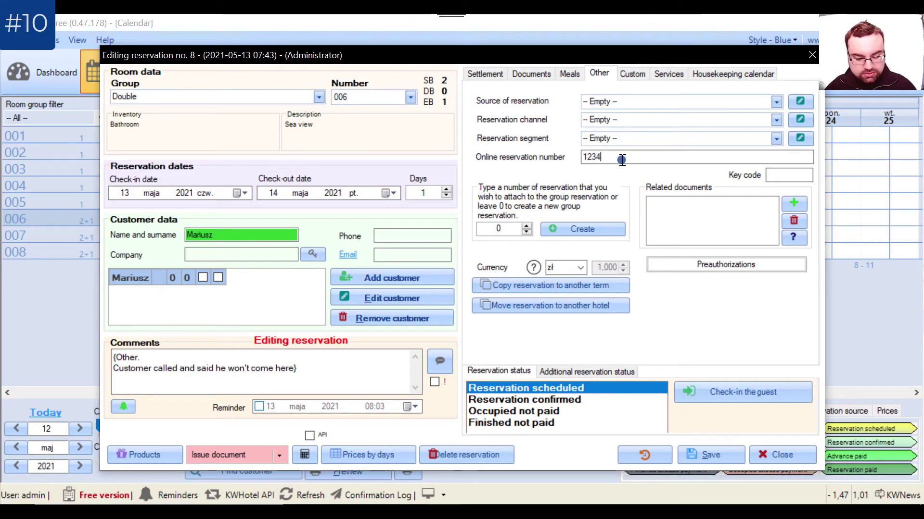
click(699, 455)
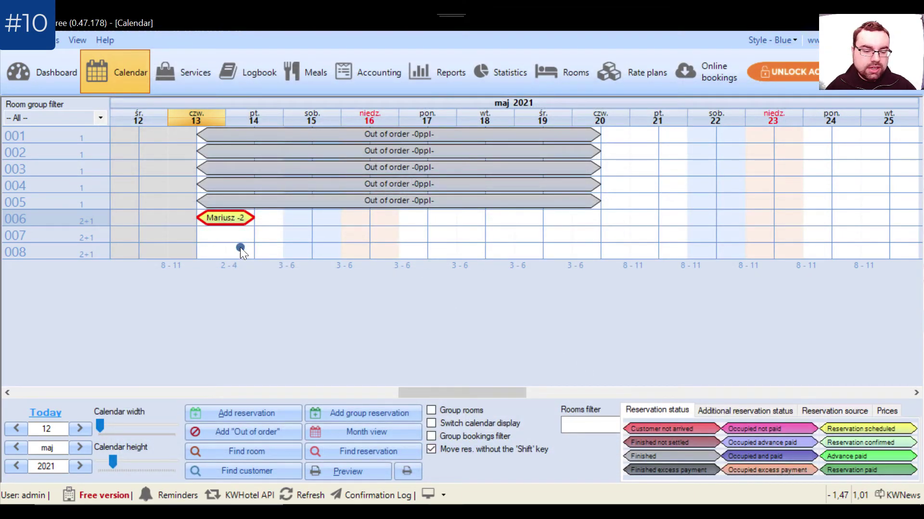
Find the room 006 reservation by its online reservation number and close the opened reservation
click(367, 451)
click(366, 452)
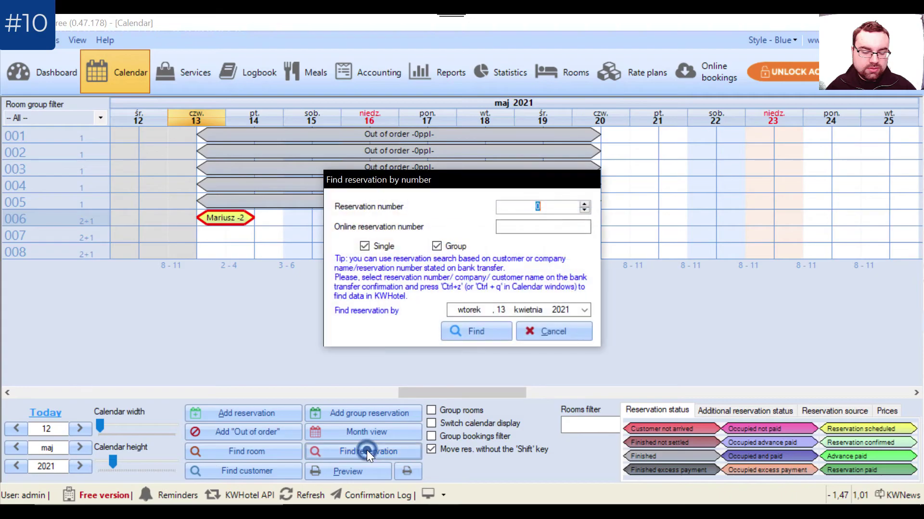
click(553, 230)
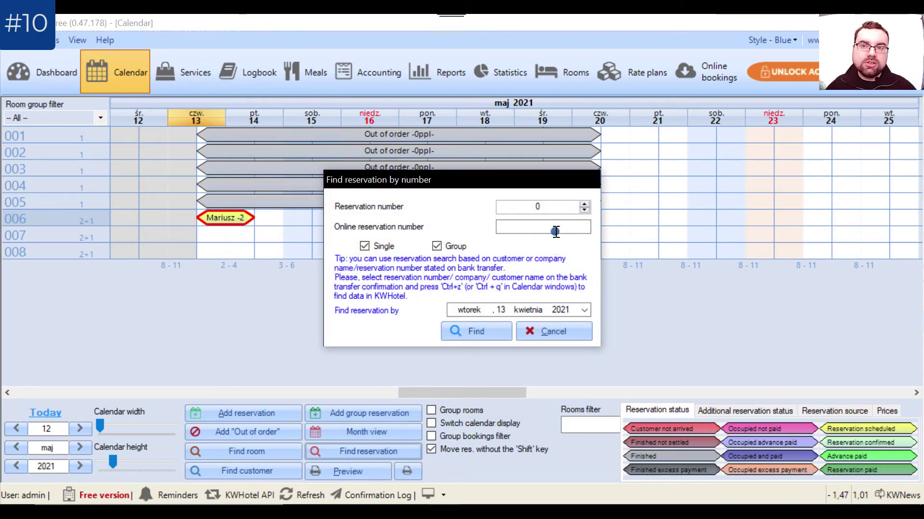
text(1234567)
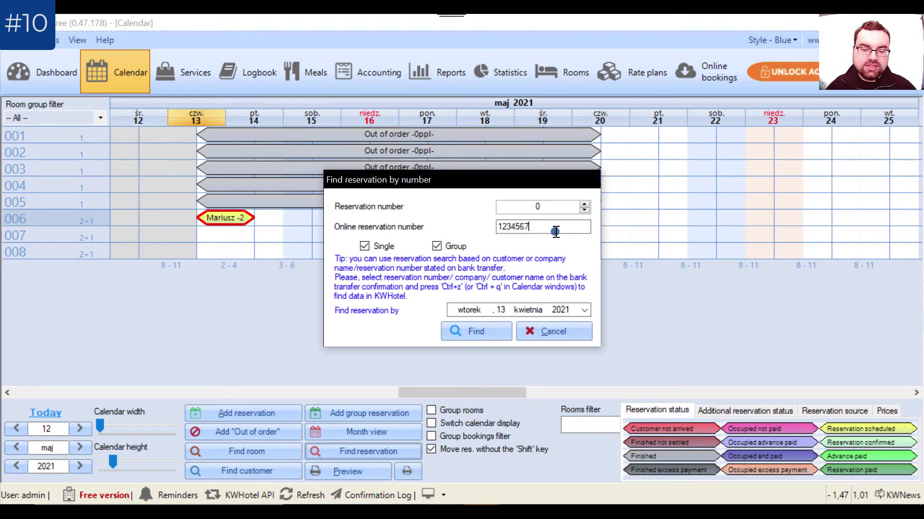
click(489, 335)
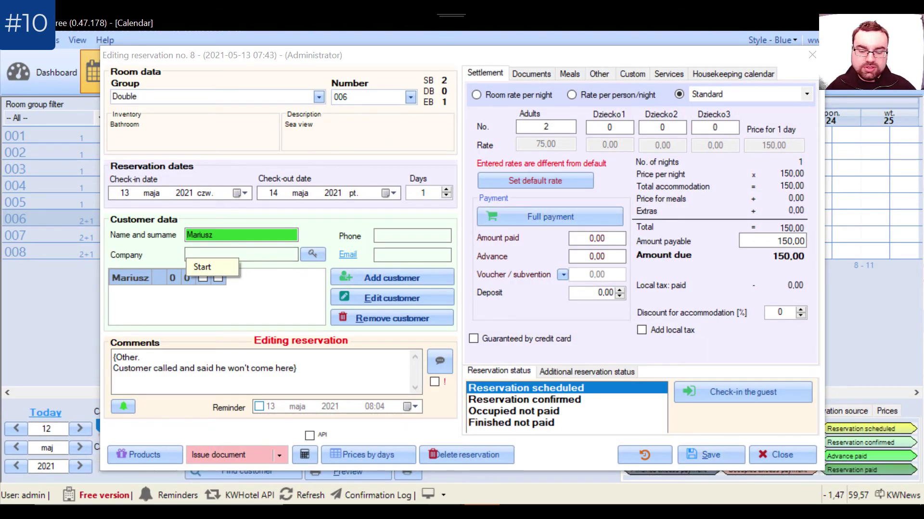
click(781, 455)
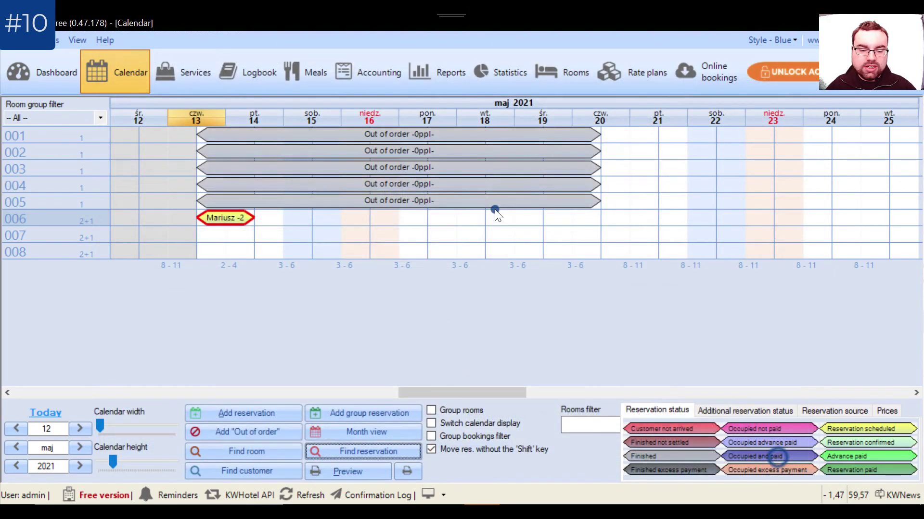
Examine the date setting for finding reservations and cancel the search without changing it
click(371, 452)
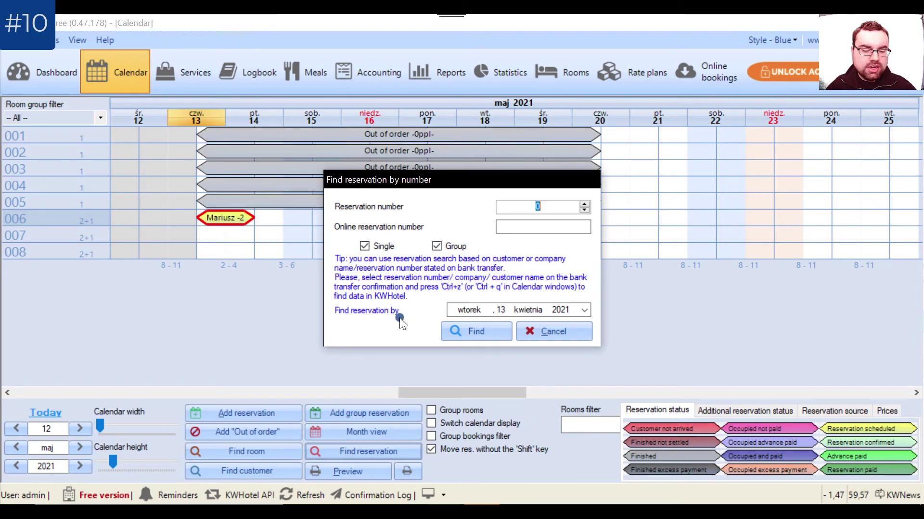
click(588, 311)
click(588, 312)
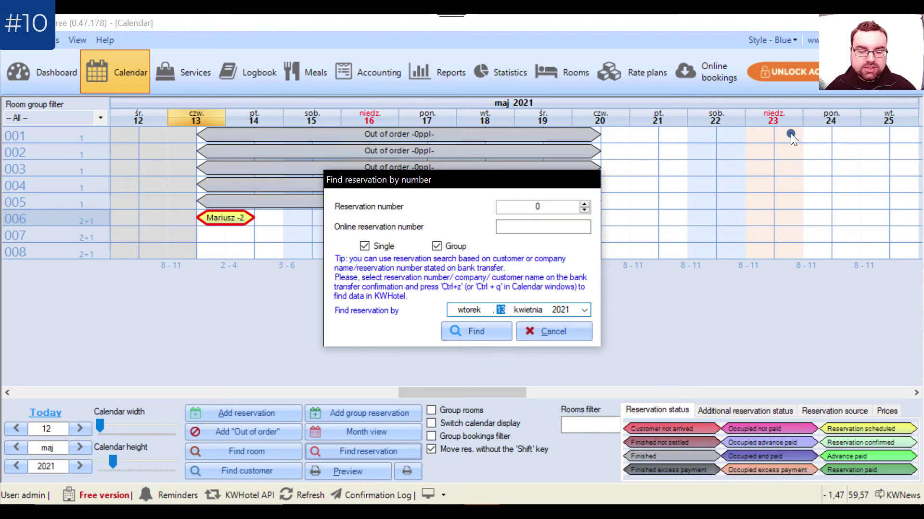
click(556, 335)
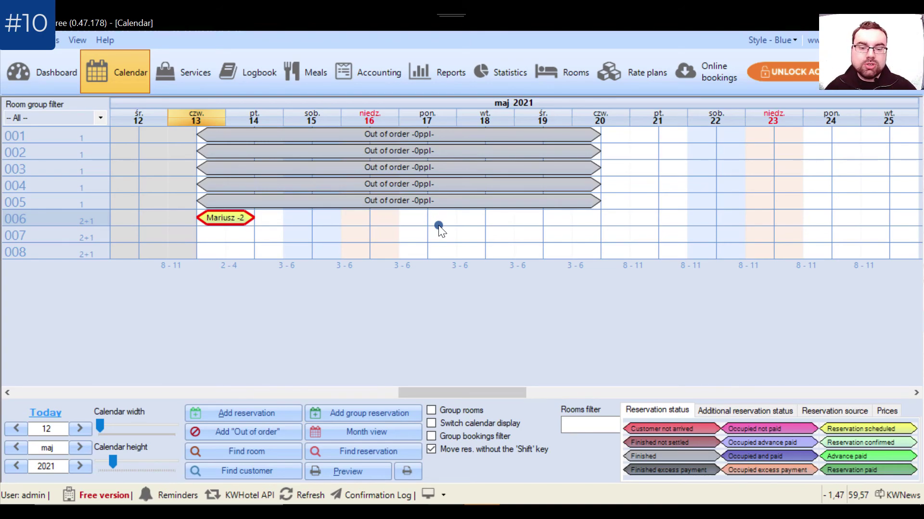
View the customer's name in the Word document Dokument1 and review the tip in KWHotel's reservation search about finding data from selected text
mouse_move(416, 514)
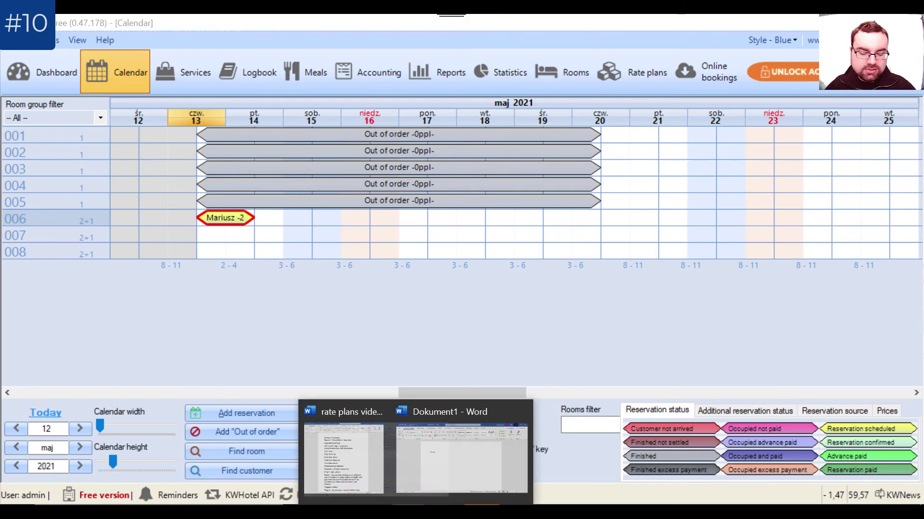
click(461, 457)
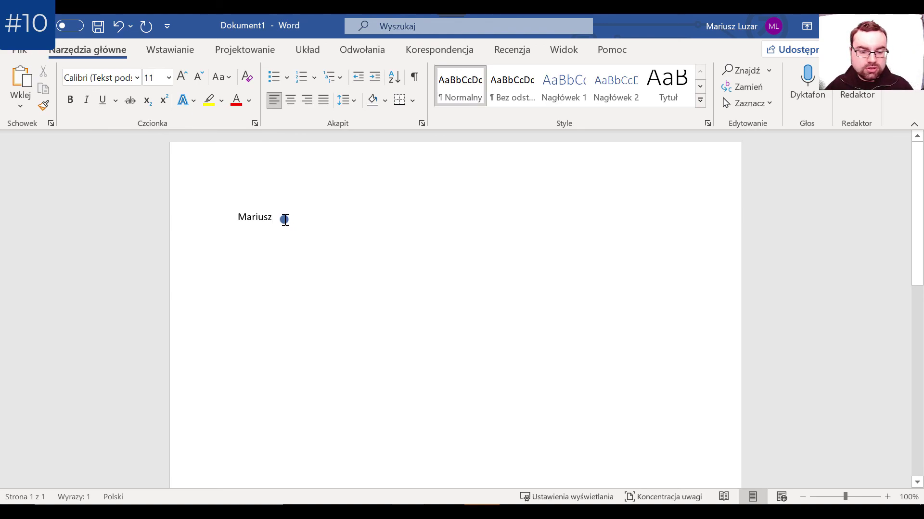
key(alt+Tab)
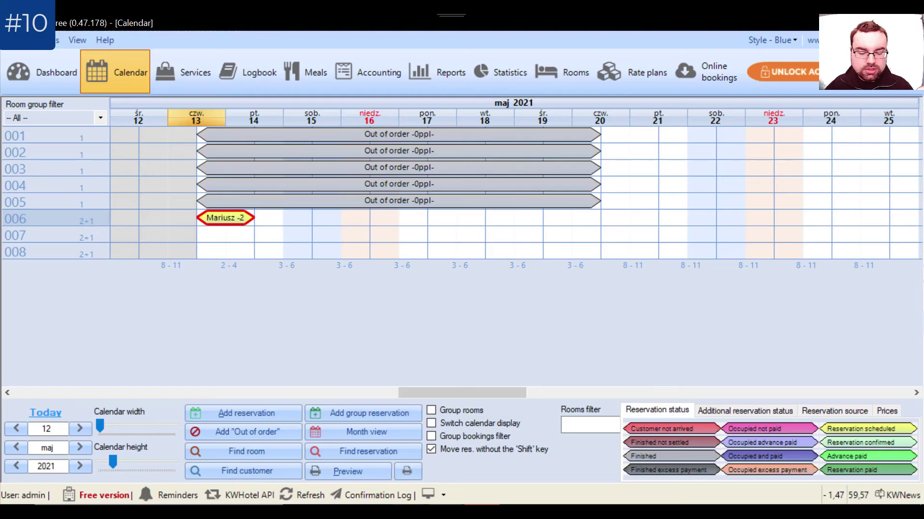
click(388, 452)
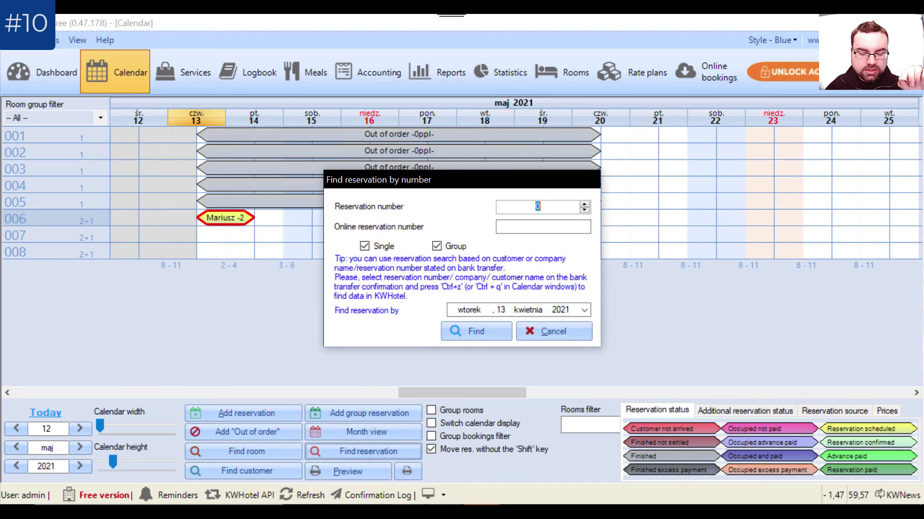
Switch to Word, select the customer's name in Dokument1 and use it to find and open the matching KWHotel reservation
click(410, 502)
click(441, 462)
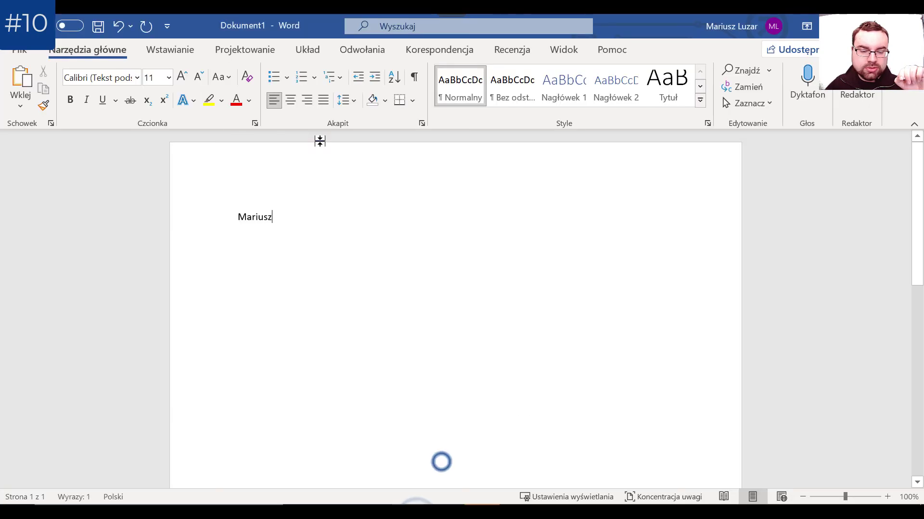
double_click(268, 216)
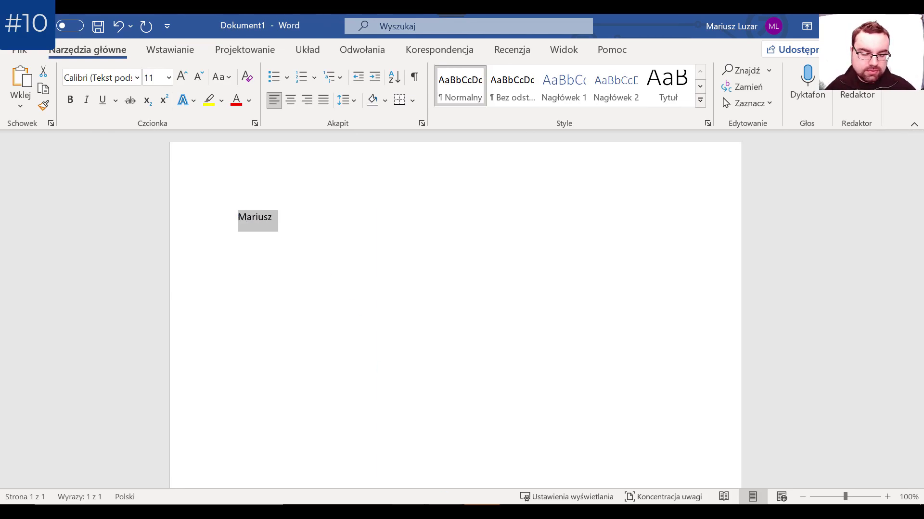
mouse_move(426, 496)
click(443, 466)
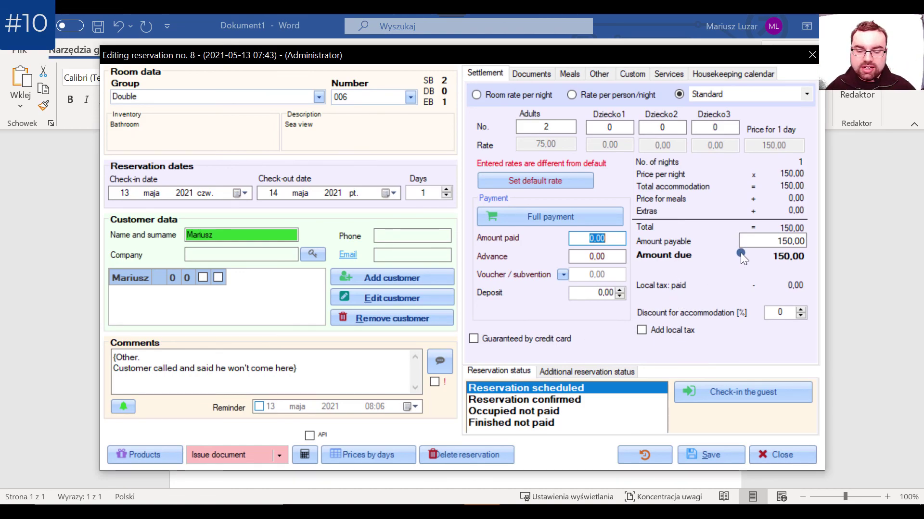
Check the amount payable of the found reservation and register a full payment of 150.00
click(771, 241)
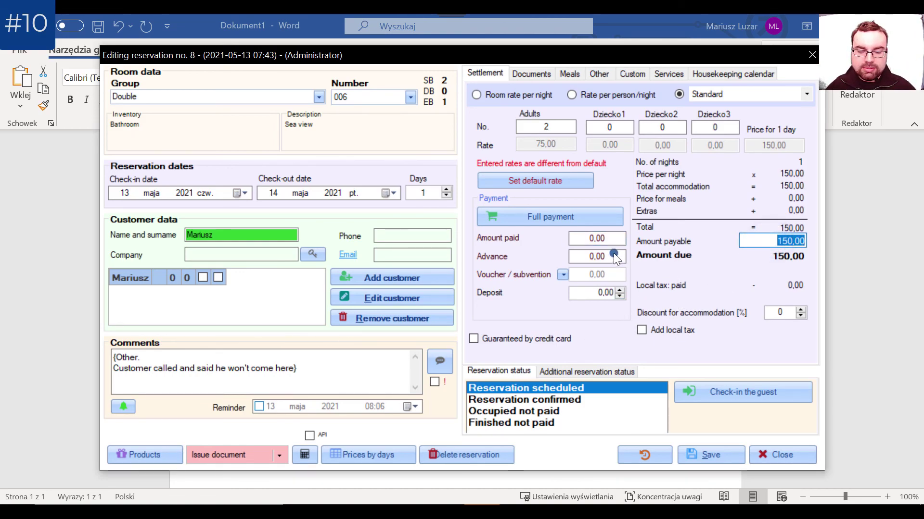
click(606, 239)
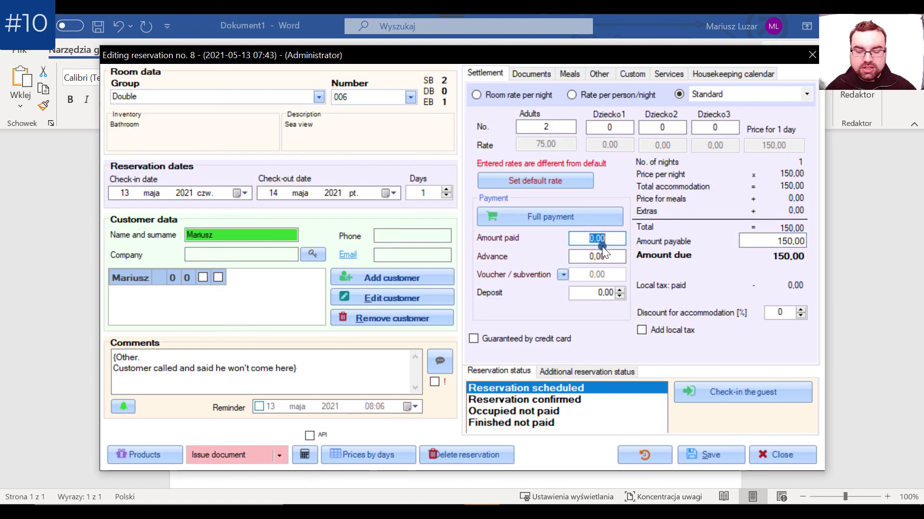
click(550, 218)
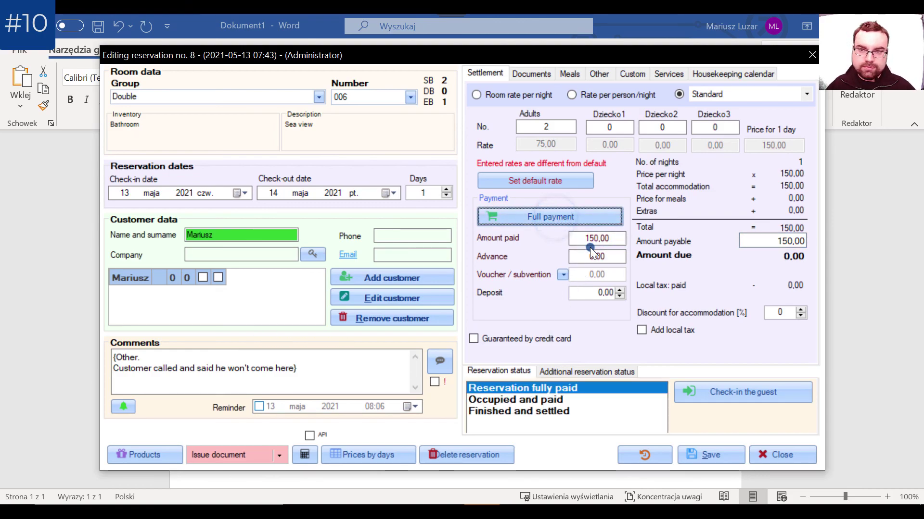